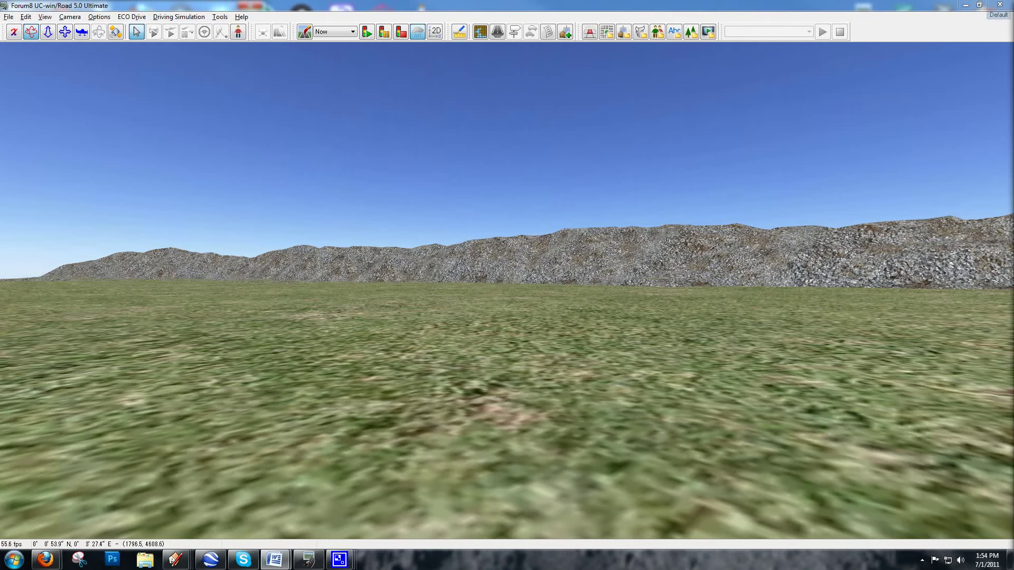
pyautogui.moveTo(625, 119); pyautogui.dragTo(625, 119)
pyautogui.press('Left')
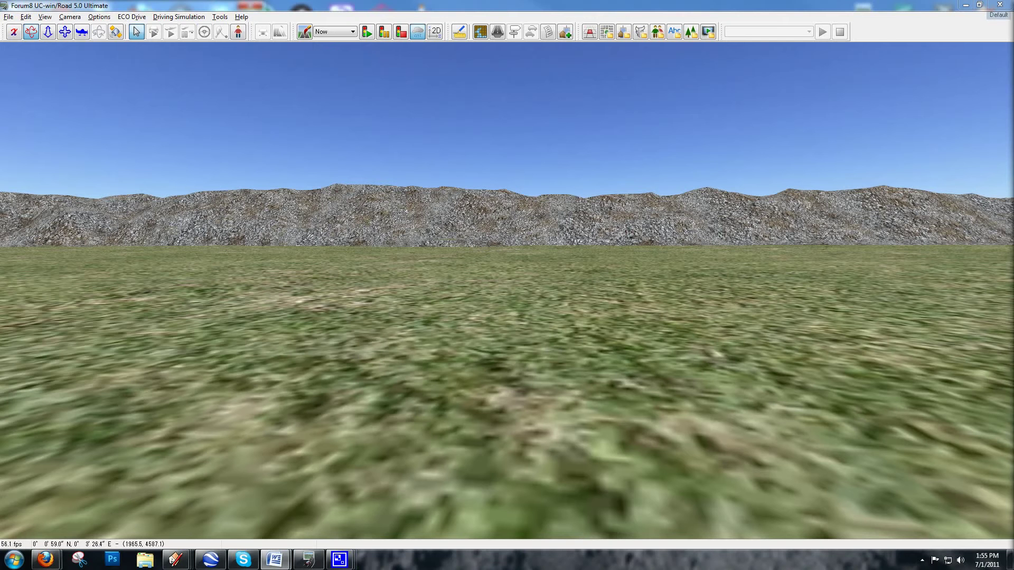
# Bring up the Word notes and review the import routes to UC-win/Road, highlighting FREE SketchUp, 3D Studio Max, UC-win/Road and SketchUp Pro.
pyautogui.moveTo(1013, 159); pyautogui.dragTo(596, 113)
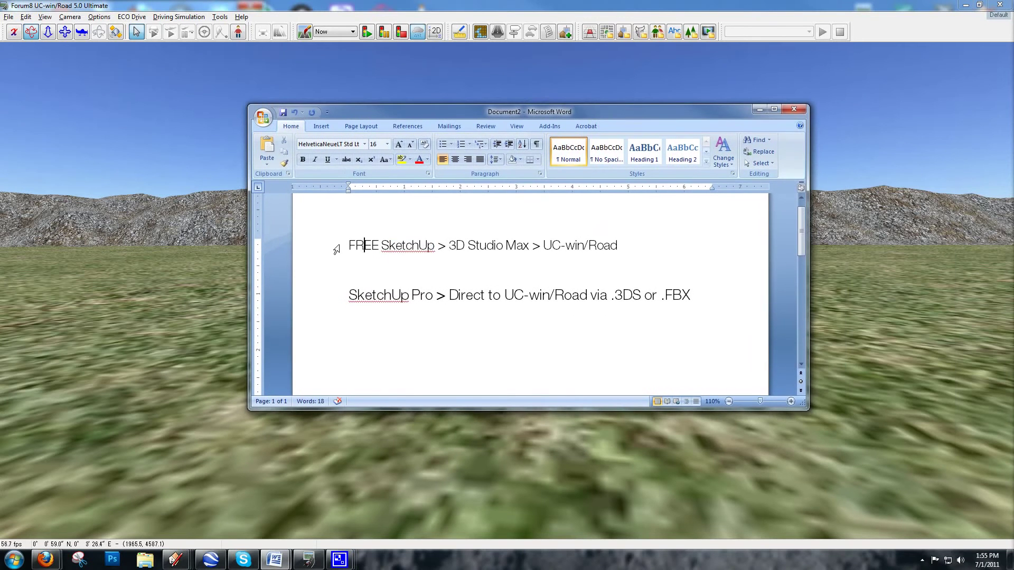
pyautogui.moveTo(357, 246); pyautogui.dragTo(411, 246)
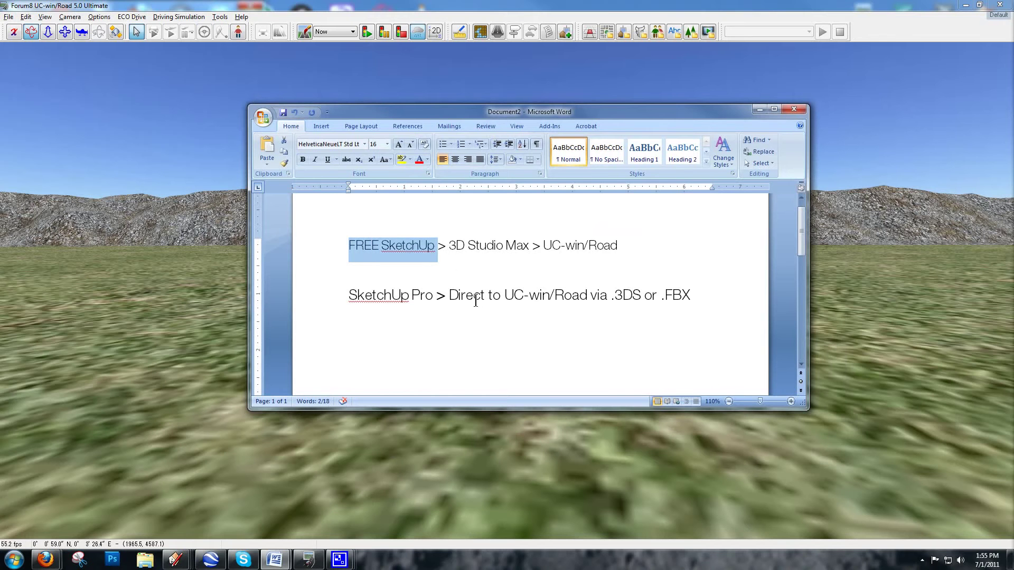
pyautogui.click(519, 265)
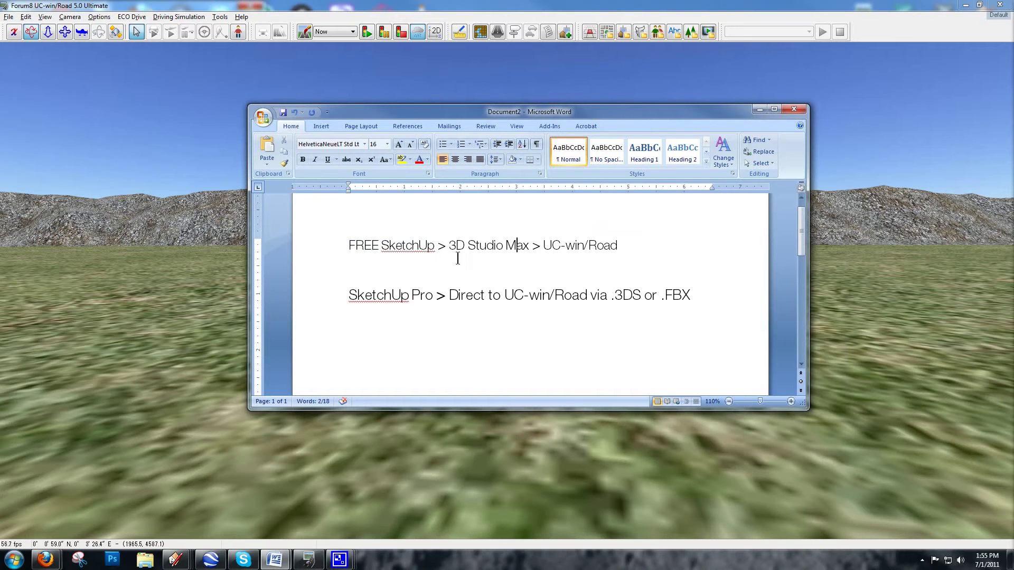
pyautogui.moveTo(449, 248); pyautogui.dragTo(515, 249)
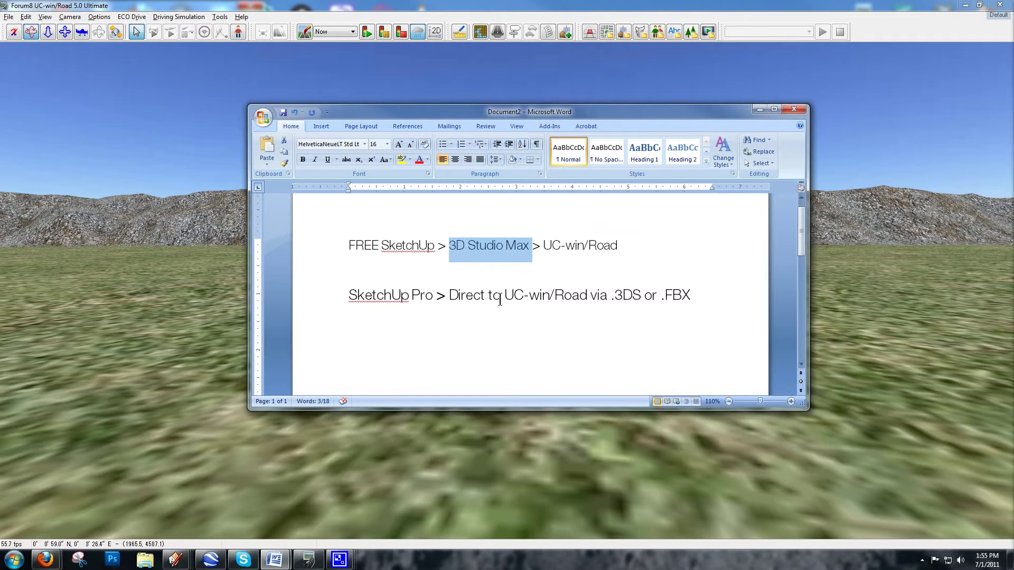
pyautogui.click(465, 246)
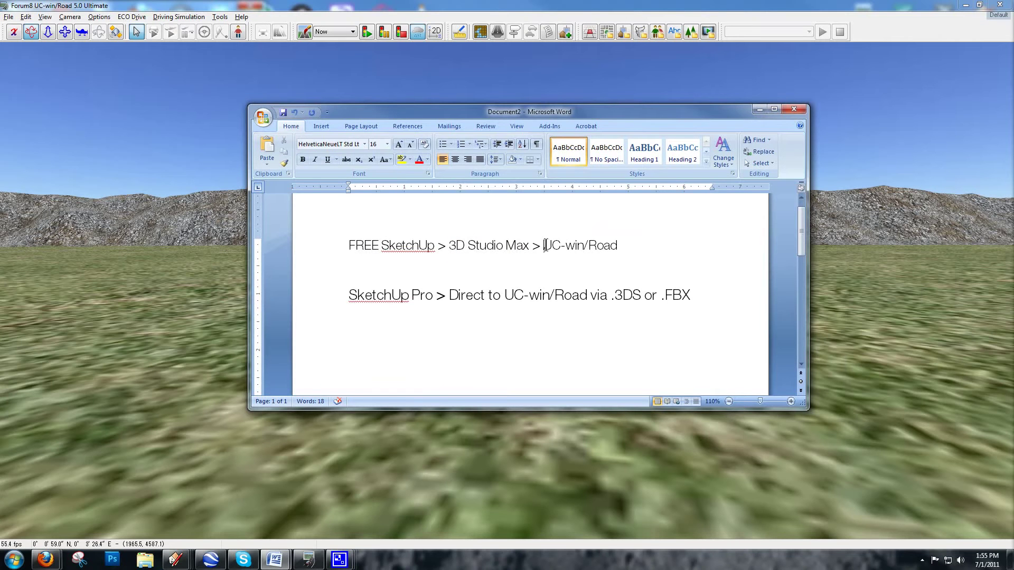
pyautogui.moveTo(545, 245); pyautogui.dragTo(604, 244)
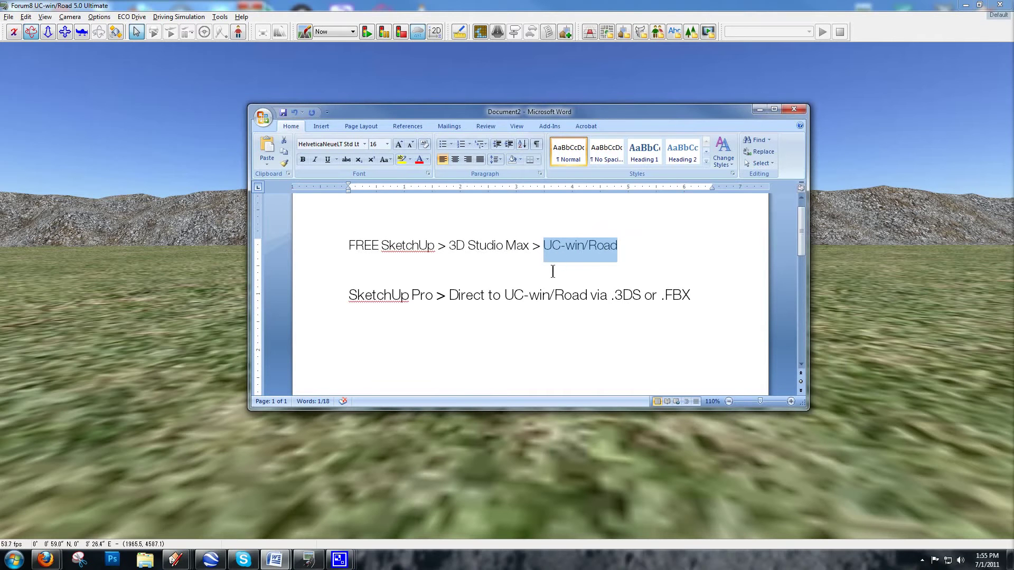
pyautogui.moveTo(347, 297); pyautogui.dragTo(426, 297)
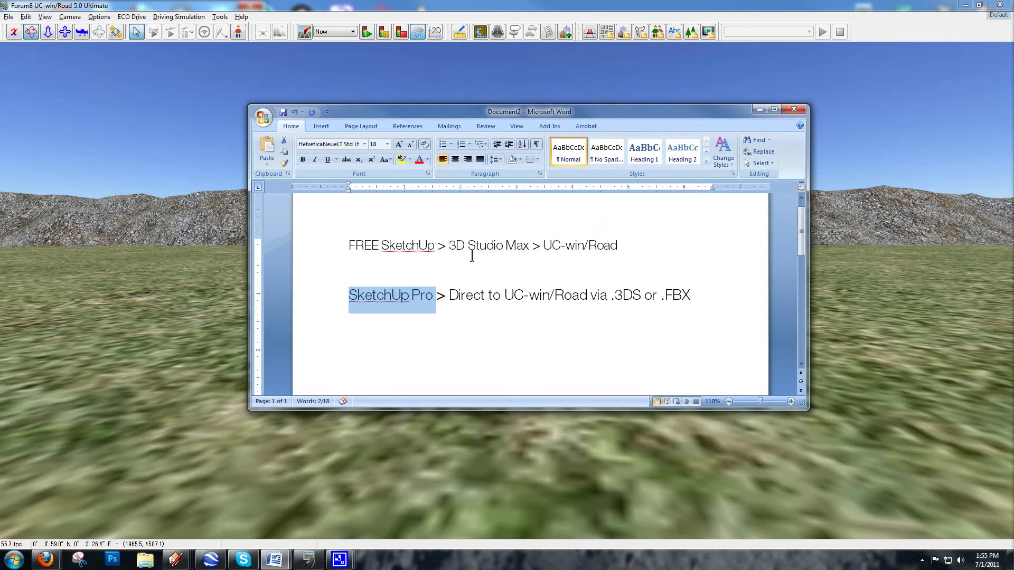
pyautogui.moveTo(450, 247); pyautogui.dragTo(535, 252)
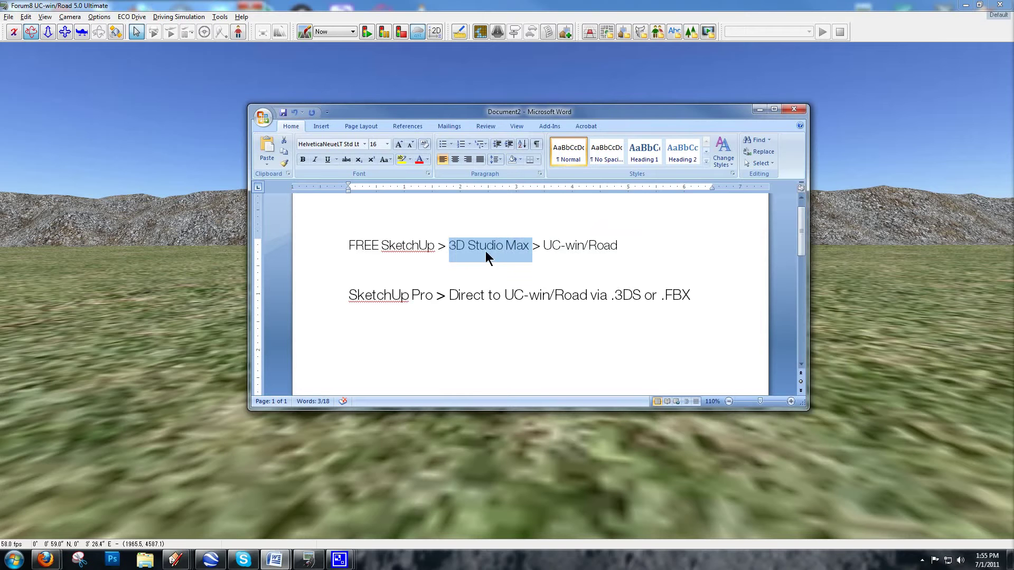
pyautogui.moveTo(356, 295); pyautogui.dragTo(417, 296)
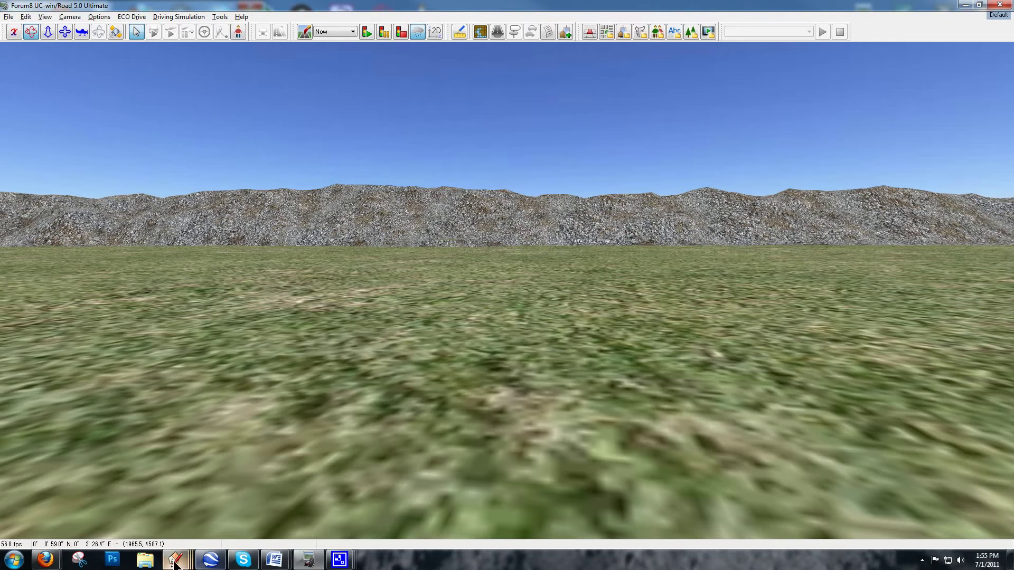
# Switch to the untitled SketchUp Pro model and open Google Building Maker from it.
pyautogui.moveTo(176, 563)
pyautogui.click(87, 505)
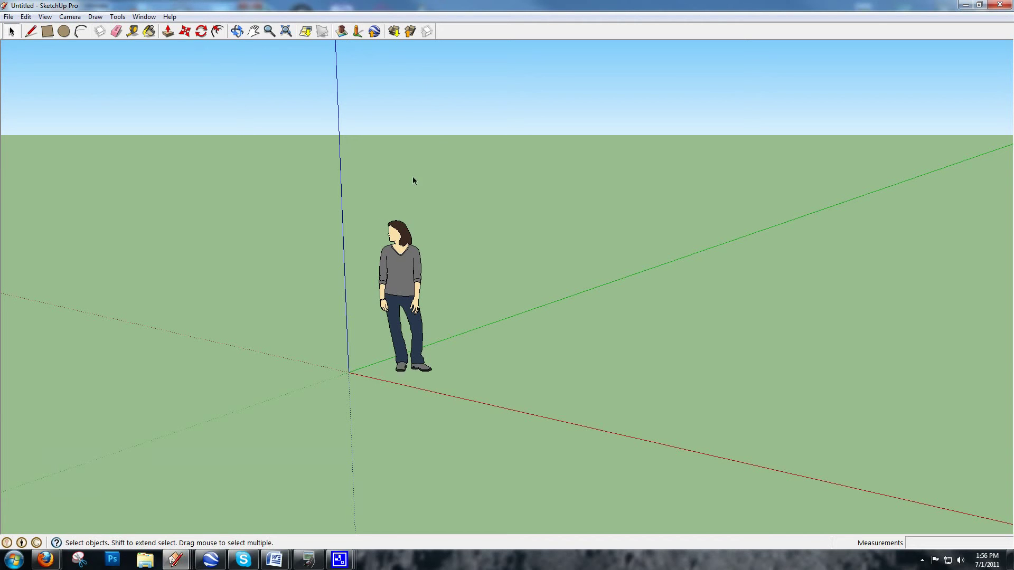
pyautogui.click(341, 33)
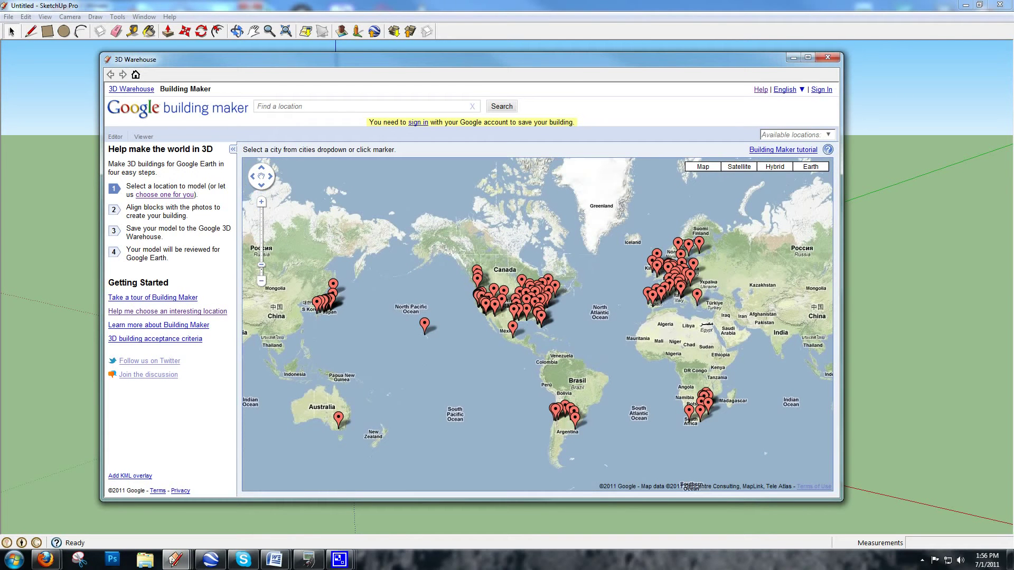
# Navigate the Building Maker map from the world view to the individual city blocks of downtown Phoenix, Arizona.
pyautogui.moveTo(716, 345); pyautogui.dragTo(727, 347)
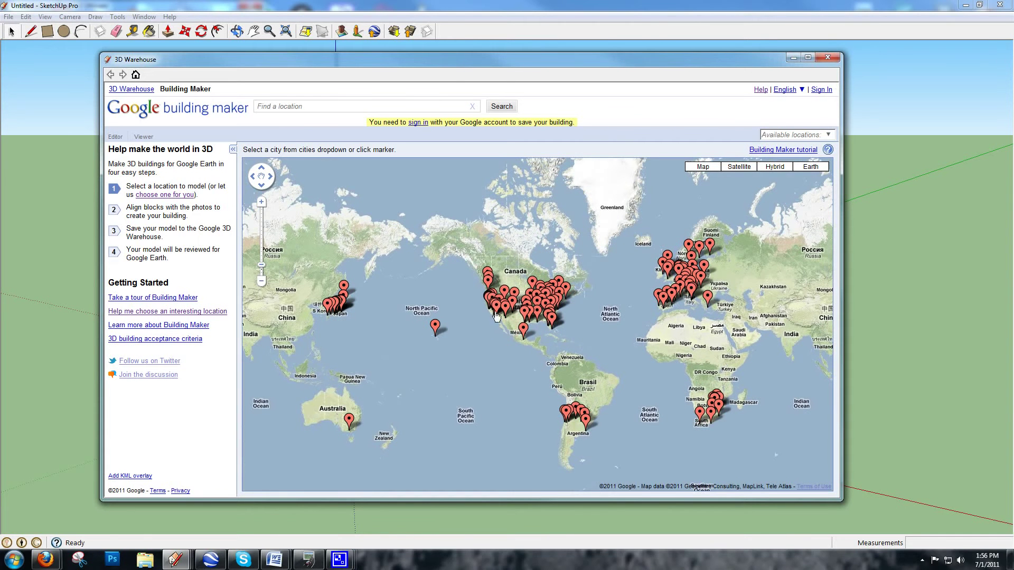
pyautogui.scroll(1, 497, 323)
pyautogui.scroll(1, 496, 324)
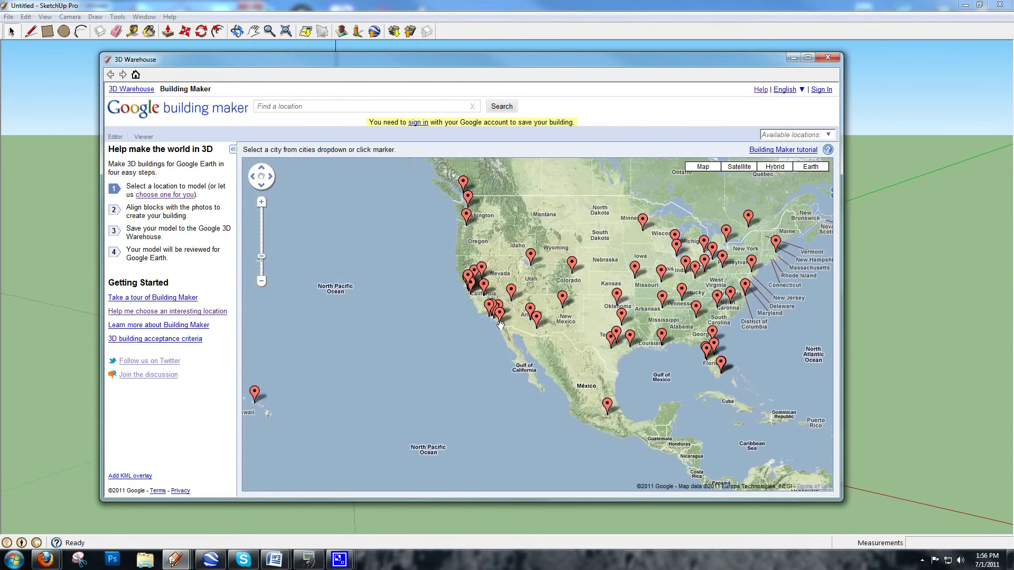
pyautogui.scroll(1, 494, 316)
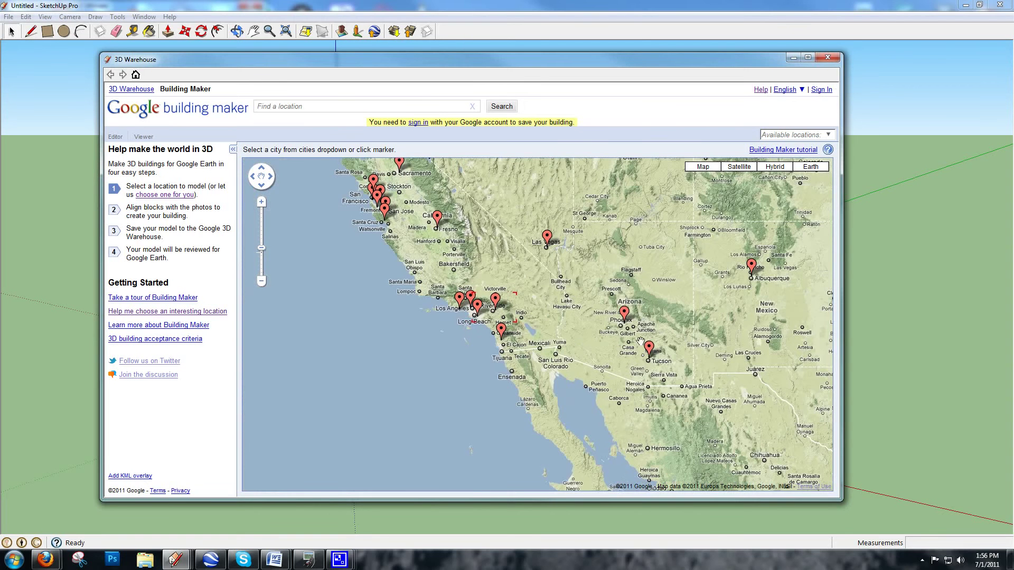
pyautogui.scroll(1, 626, 327)
pyautogui.scroll(1, 625, 326)
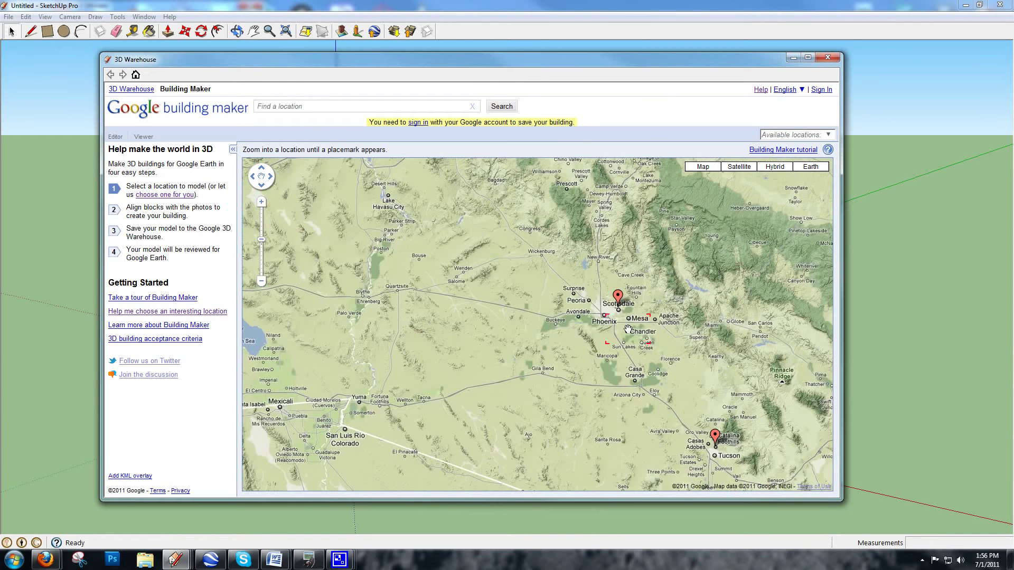
pyautogui.moveTo(607, 300); pyautogui.dragTo(600, 312)
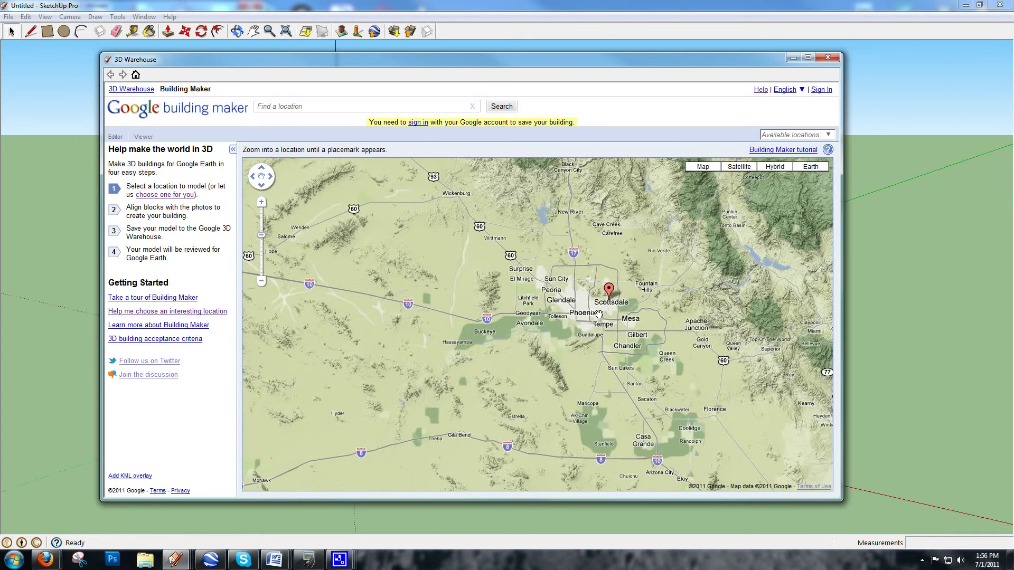
pyautogui.scroll(1, 598, 314)
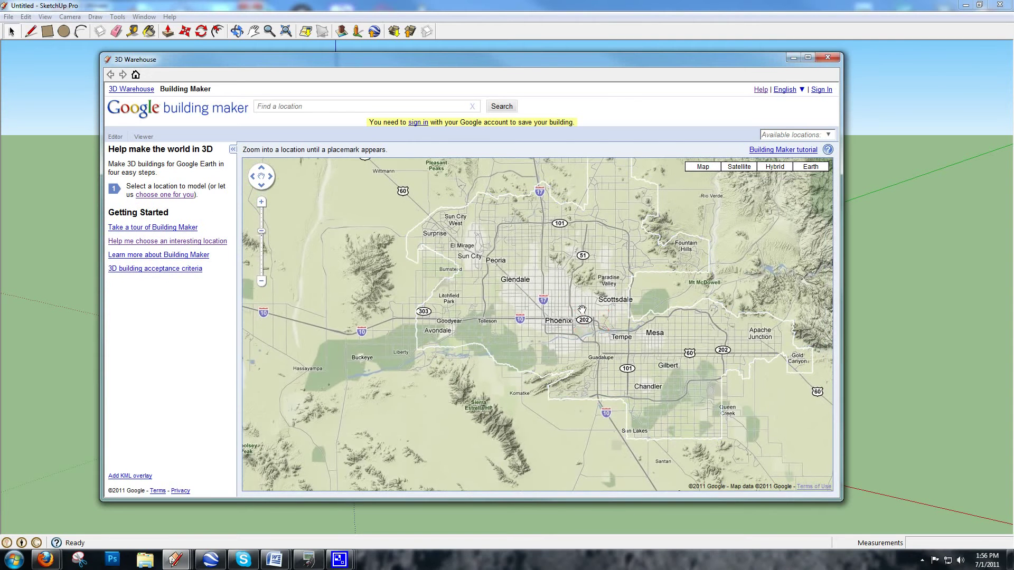
pyautogui.scroll(1, 582, 309)
pyautogui.scroll(1, 550, 338)
pyautogui.scroll(1, 548, 338)
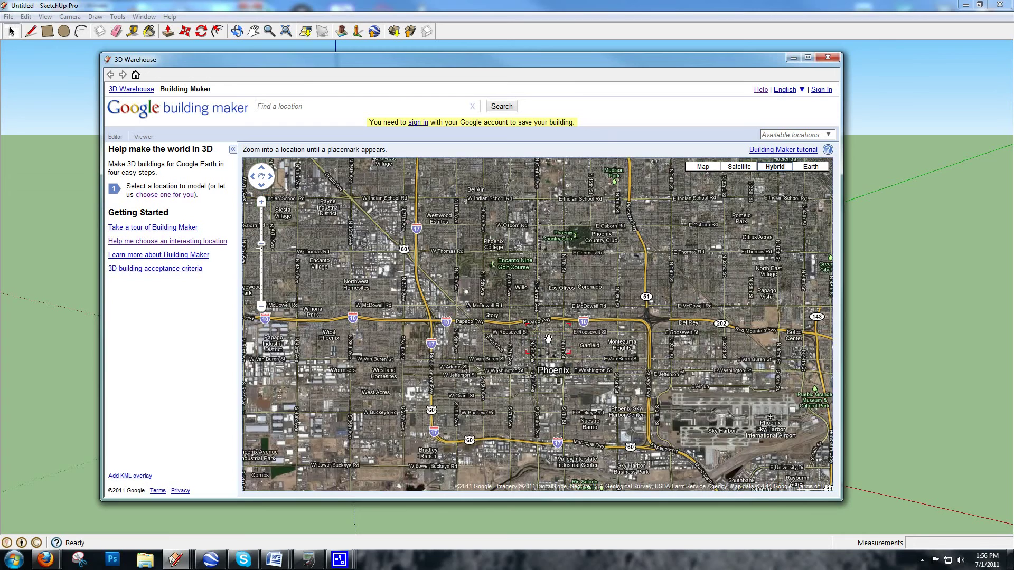
pyautogui.scroll(1, 548, 349)
pyautogui.moveTo(552, 357); pyautogui.dragTo(539, 341)
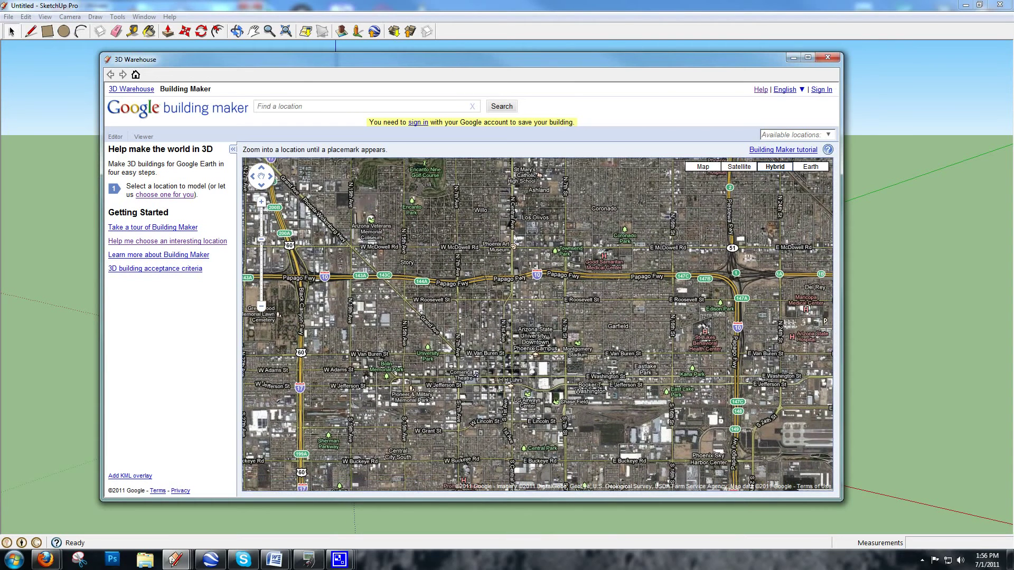
pyautogui.scroll(1, 540, 307)
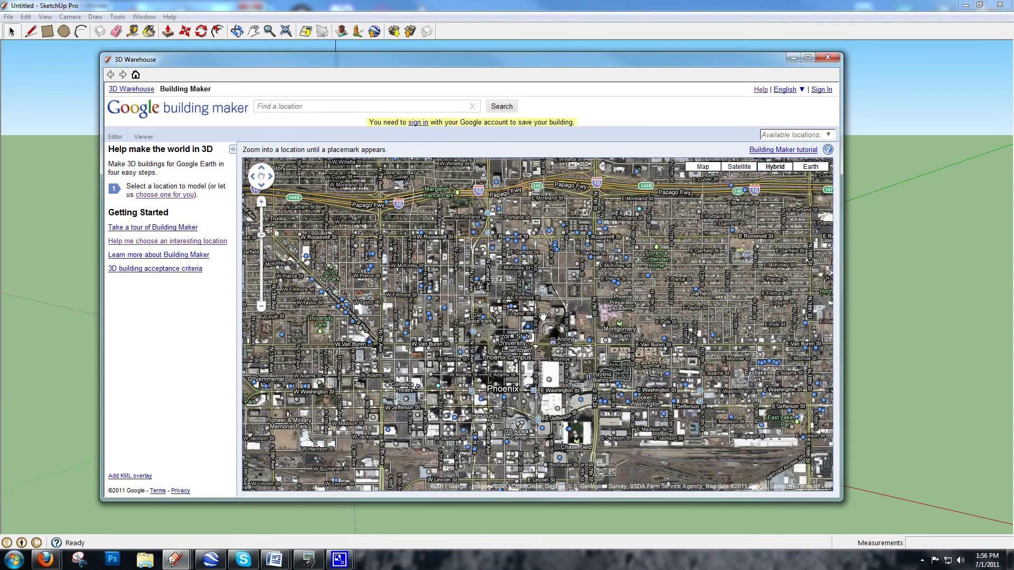
pyautogui.moveTo(537, 317); pyautogui.dragTo(558, 337)
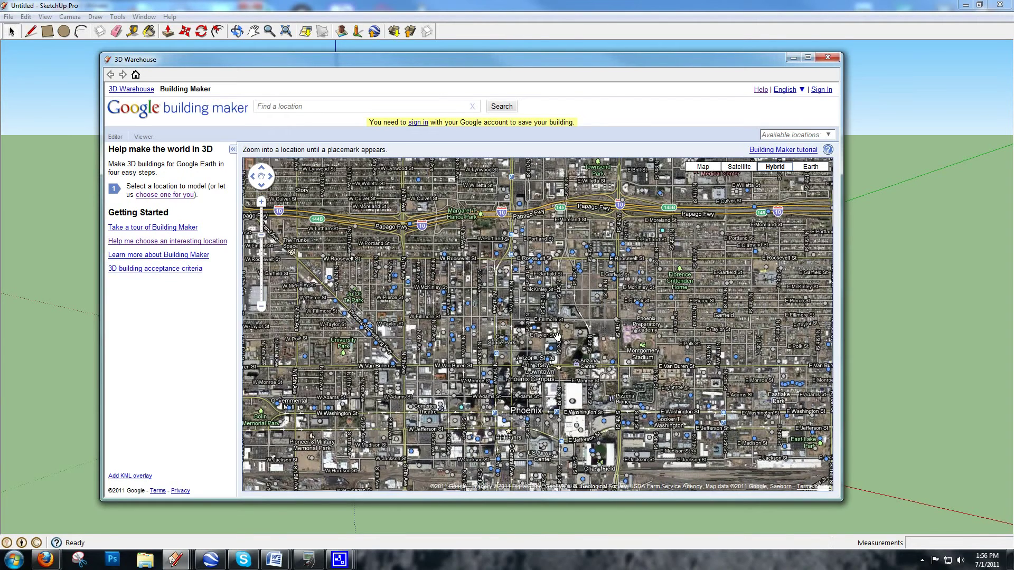
pyautogui.scroll(1, 557, 336)
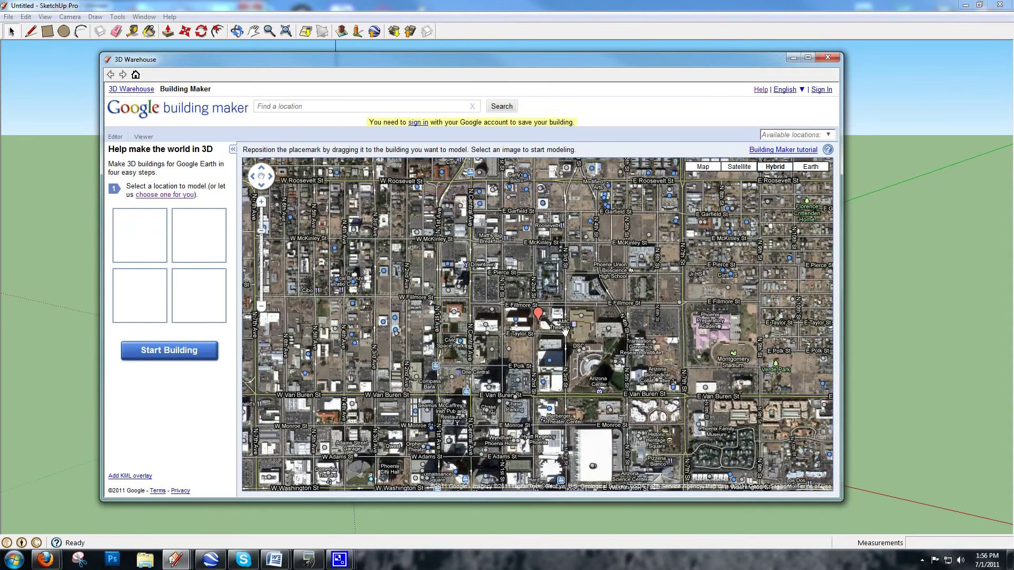
pyautogui.scroll(1, 566, 339)
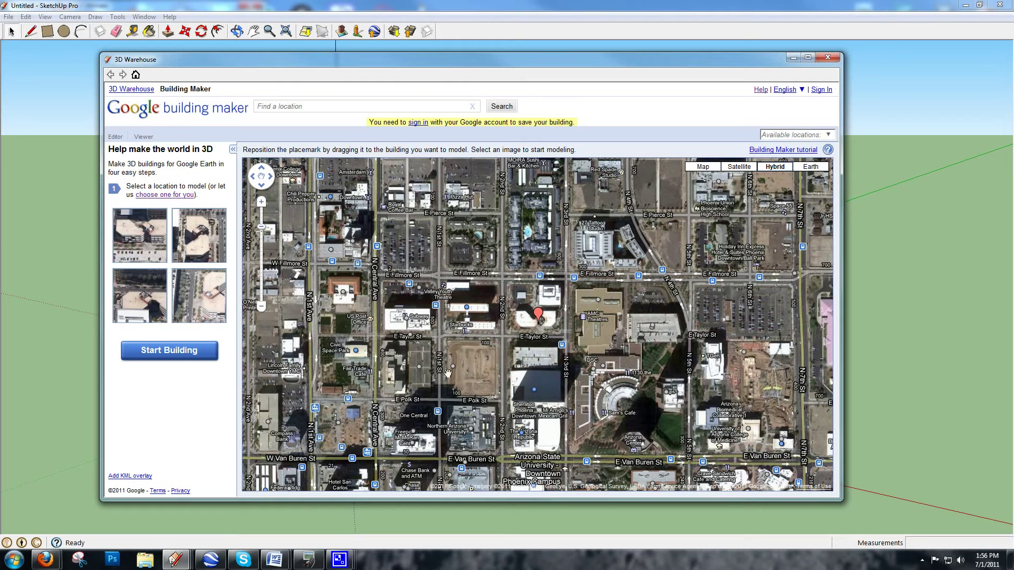
# Inspect the existing building models on the downtown Phoenix map and open the 3D Warehouse page of "Building in Phoenix, AZ, USA".
pyautogui.click(535, 390)
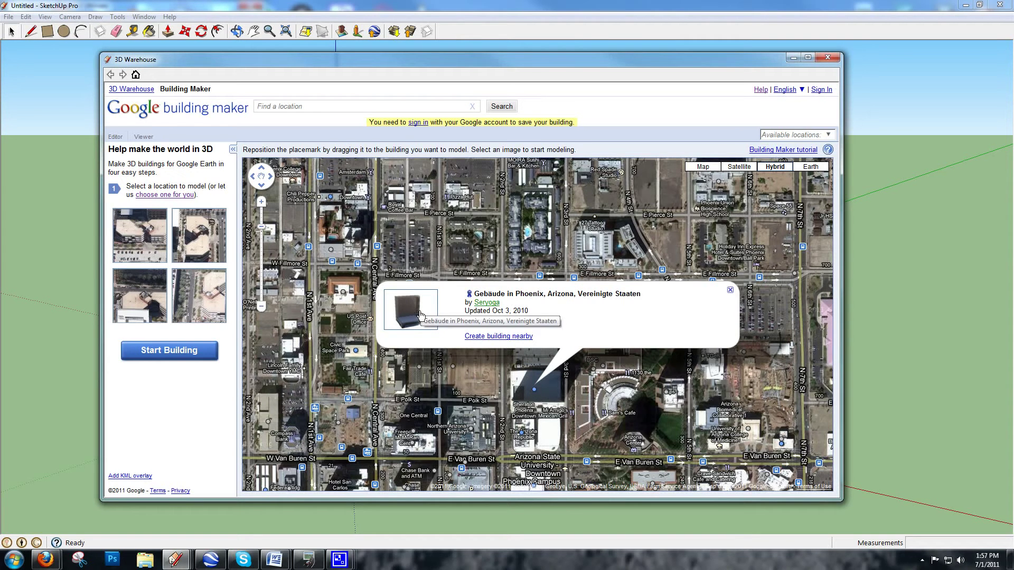
pyautogui.click(476, 366)
pyautogui.click(453, 367)
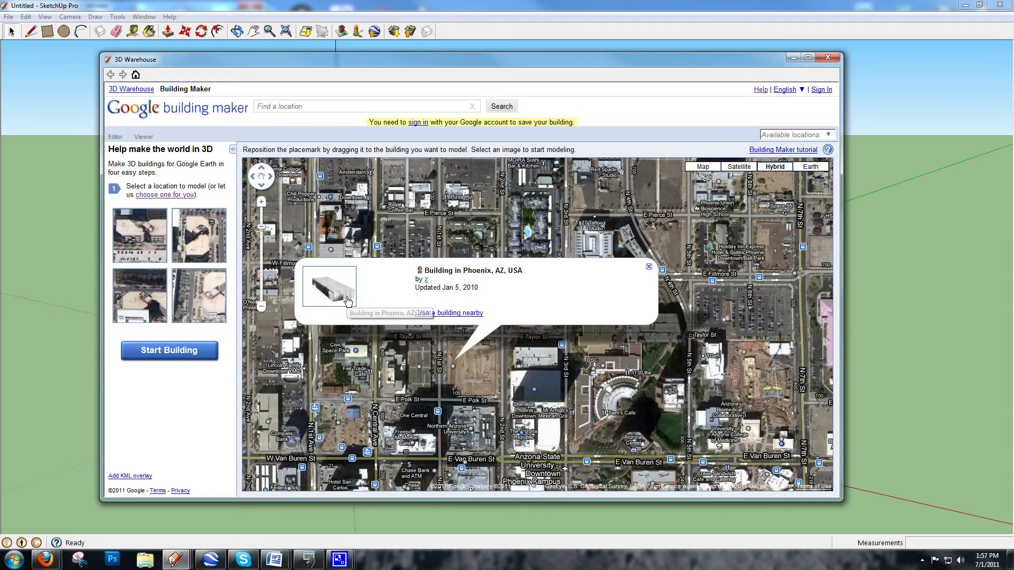
pyautogui.click(347, 301)
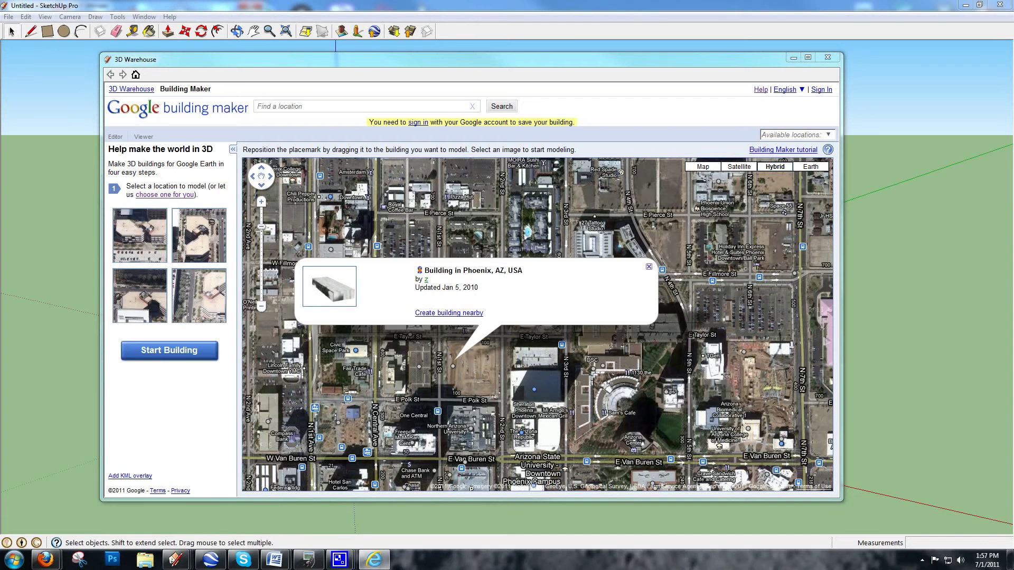
pyautogui.moveTo(991, 47); pyautogui.dragTo(630, 52)
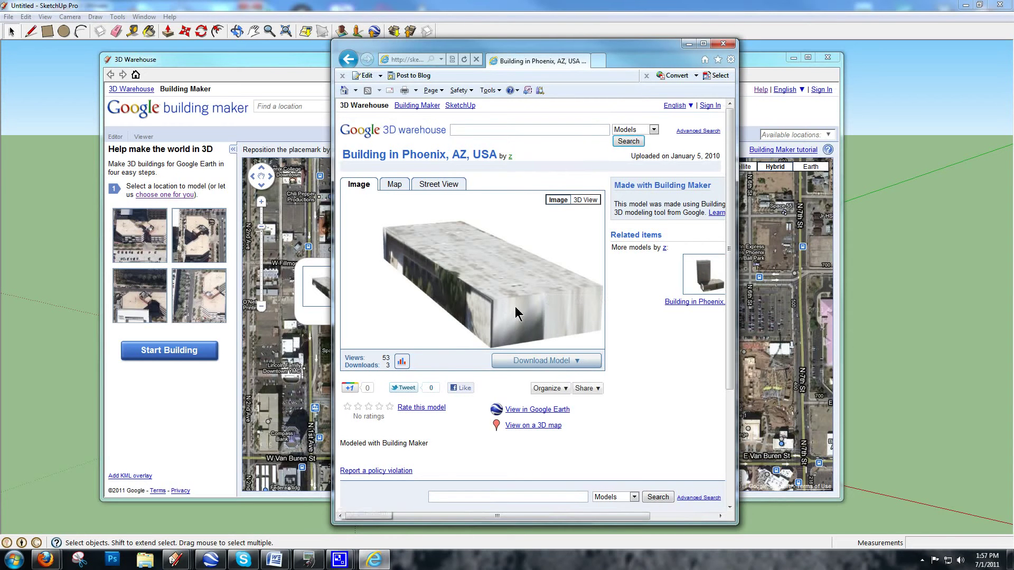
# Examine the download formats offered for the Phoenix building model, highlighting the SketchUp, Google Earth and Collada options.
pyautogui.click(564, 365)
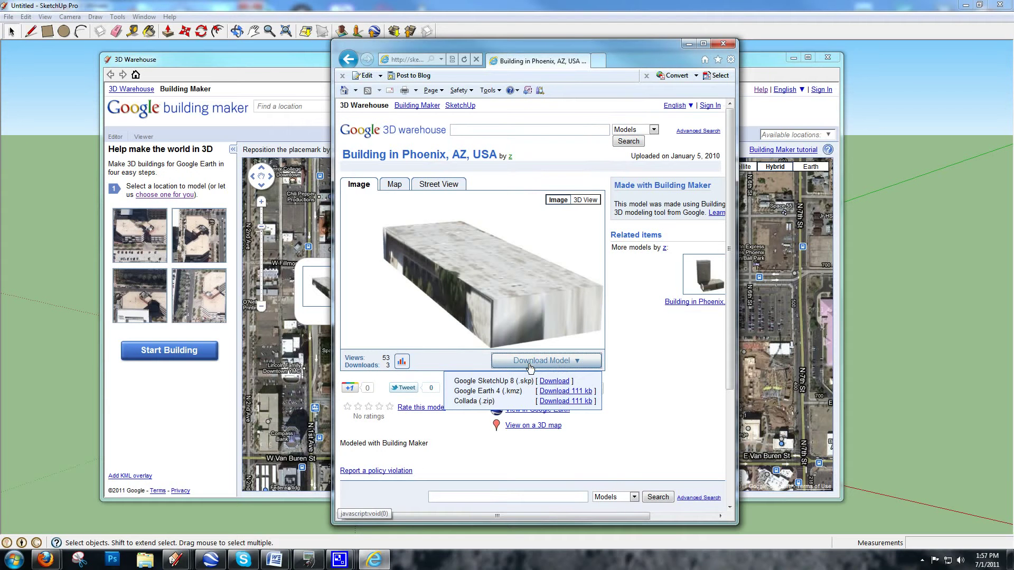
pyautogui.moveTo(455, 381); pyautogui.dragTo(510, 400)
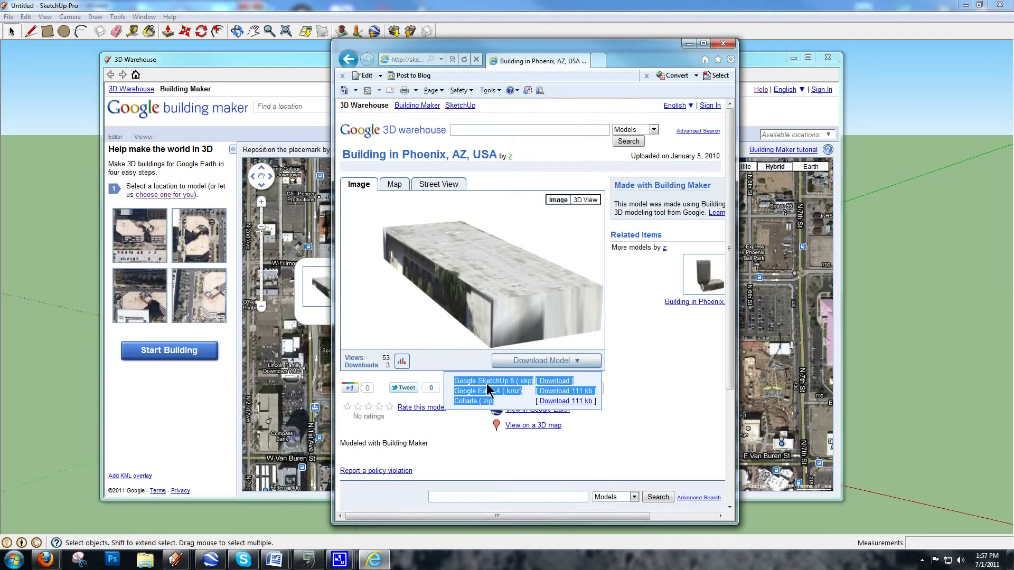
pyautogui.click(493, 387)
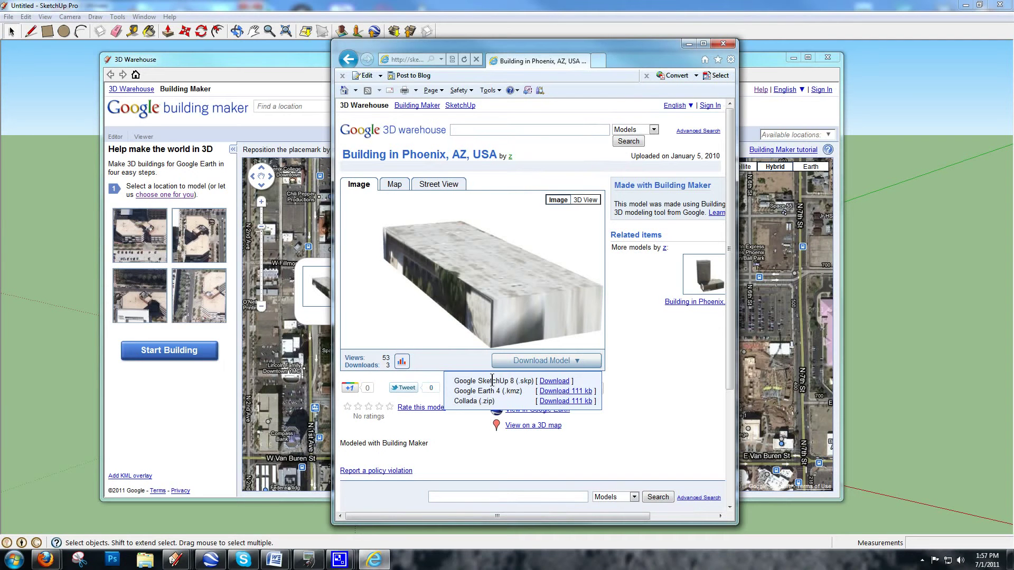
pyautogui.doubleClick(511, 381)
# Close the building's web page and the 3D Warehouse window to return to the SketchUp workspace.
pyautogui.click(723, 45)
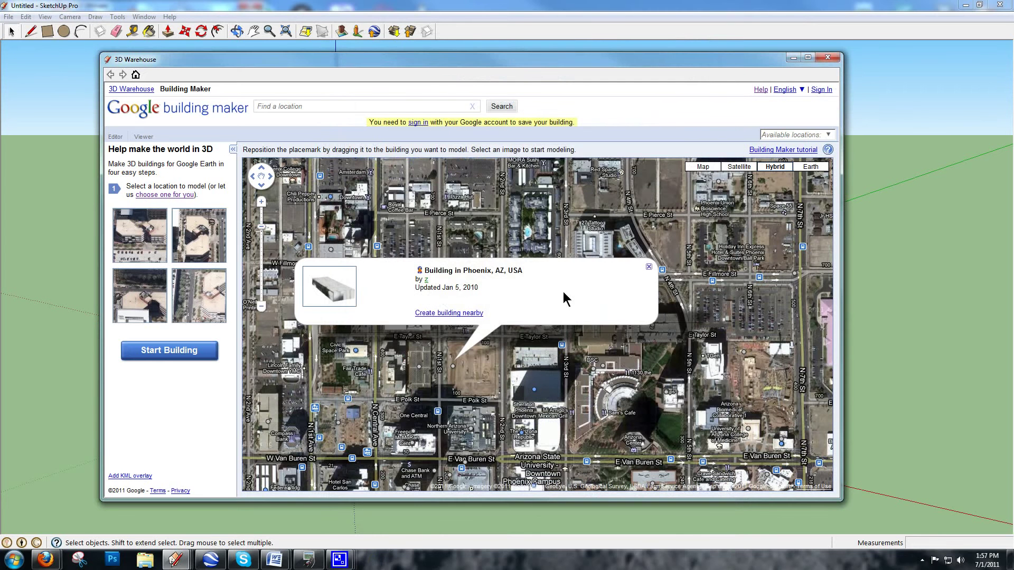
pyautogui.click(646, 268)
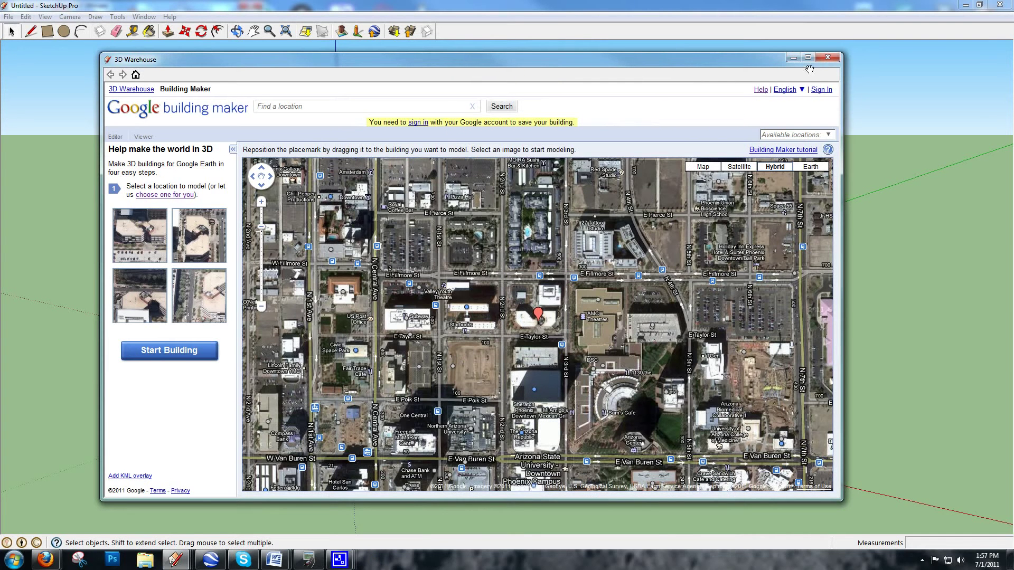
pyautogui.click(828, 57)
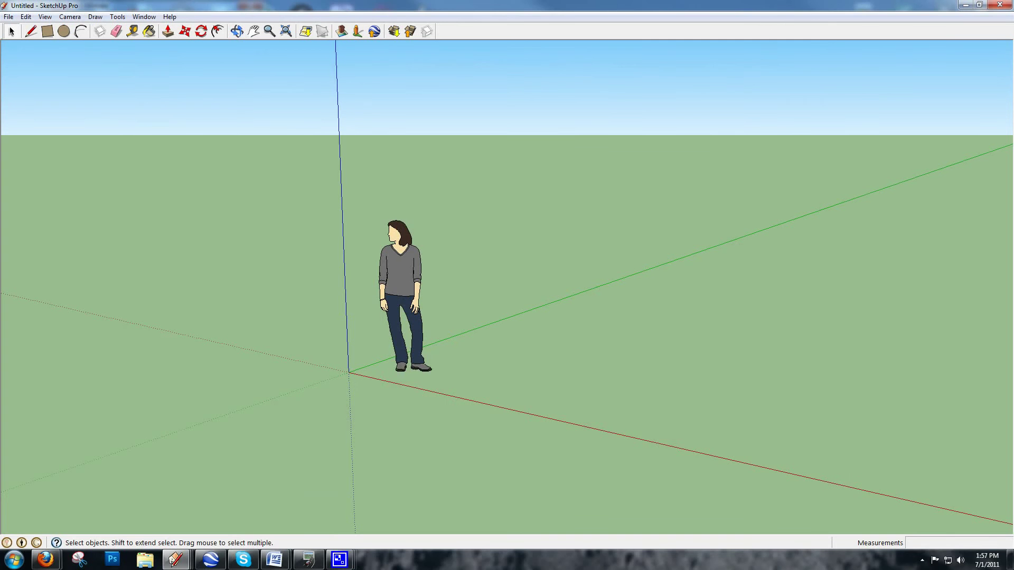
pyautogui.moveTo(176, 558)
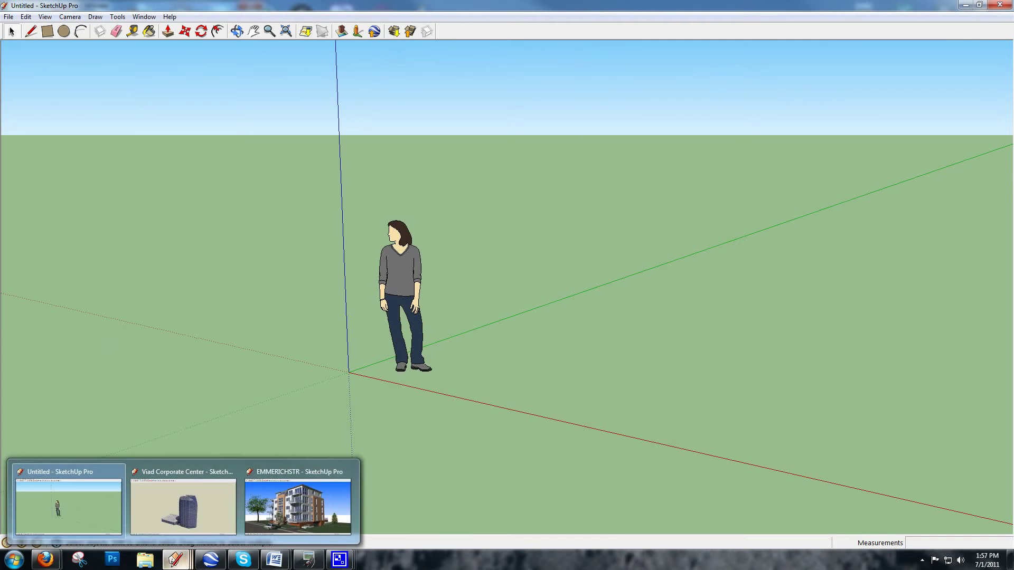
# Switch to Google Earth and inspect the place and model details of Collier Center and Viad Corporate Center in downtown Phoenix.
pyautogui.click(210, 559)
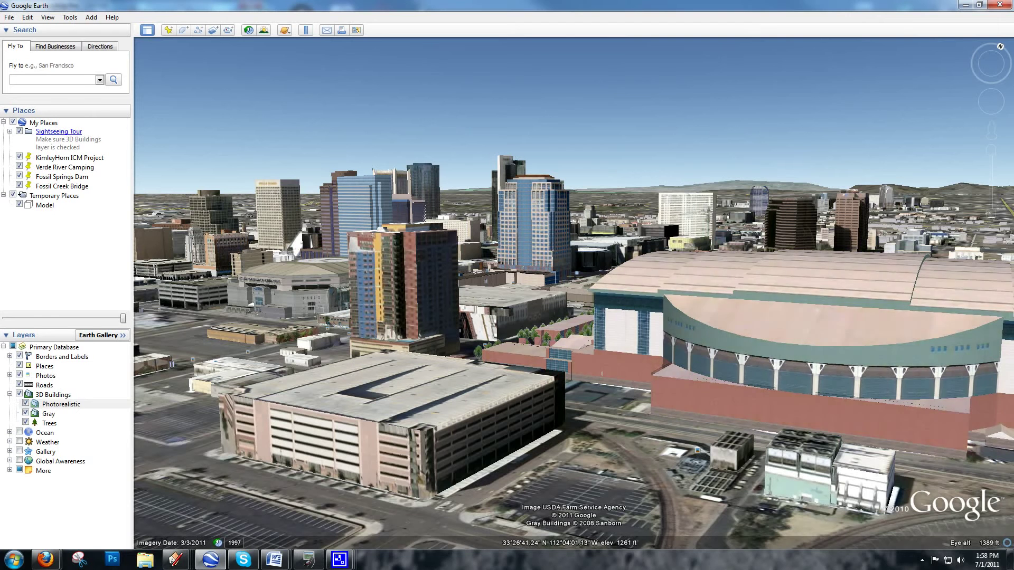
pyautogui.click(525, 252)
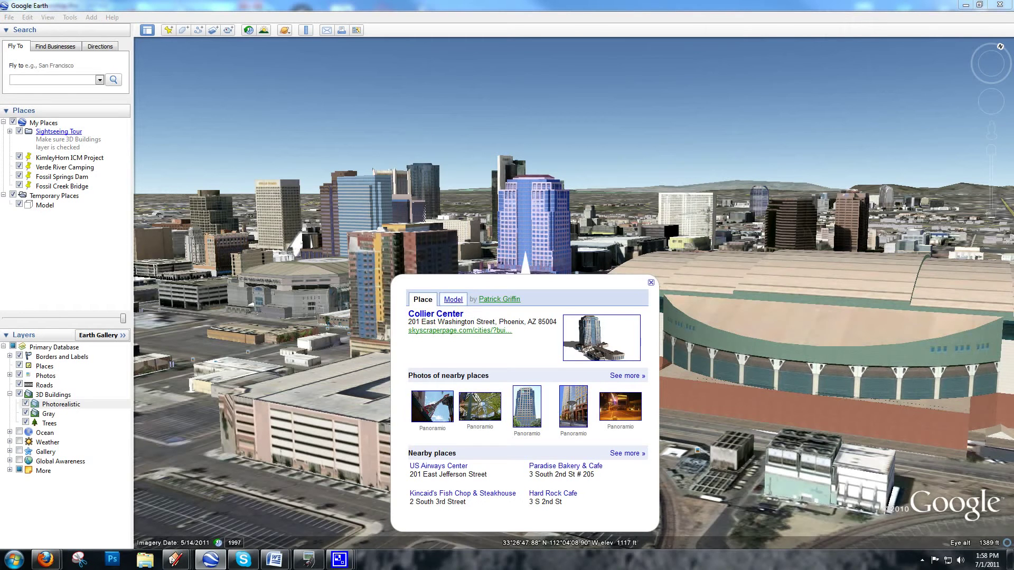
pyautogui.click(453, 300)
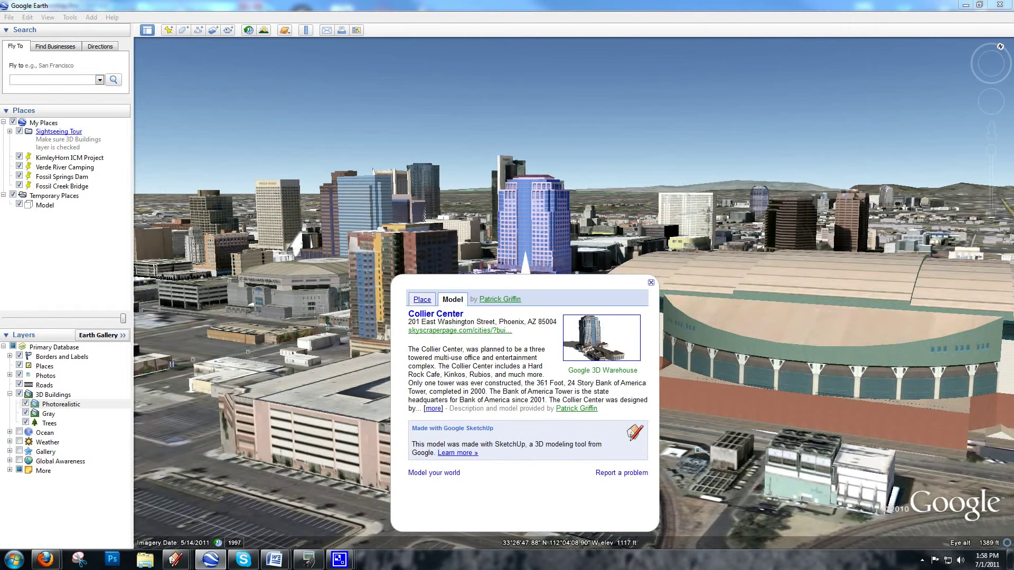
pyautogui.click(651, 283)
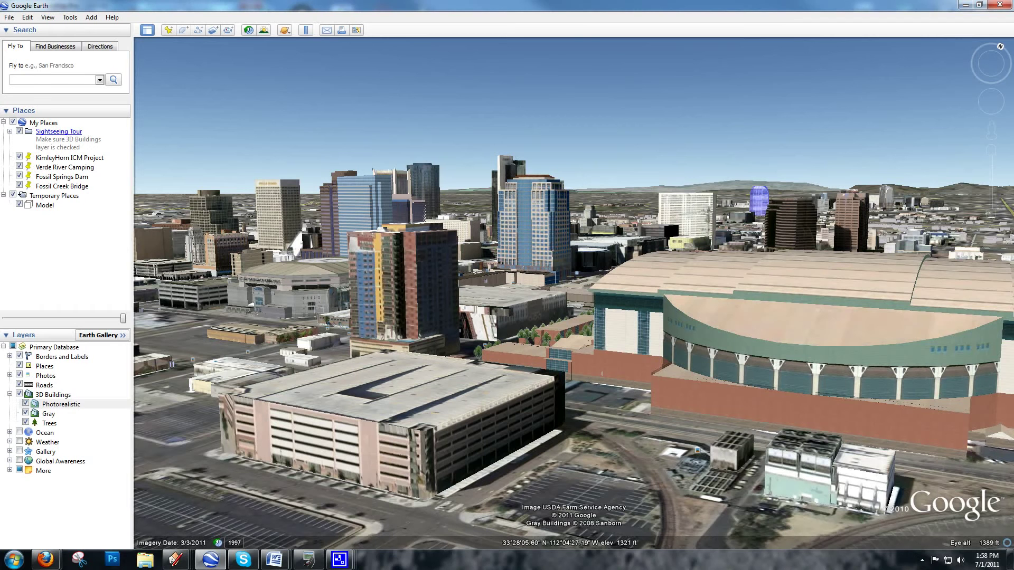
pyautogui.click(759, 199)
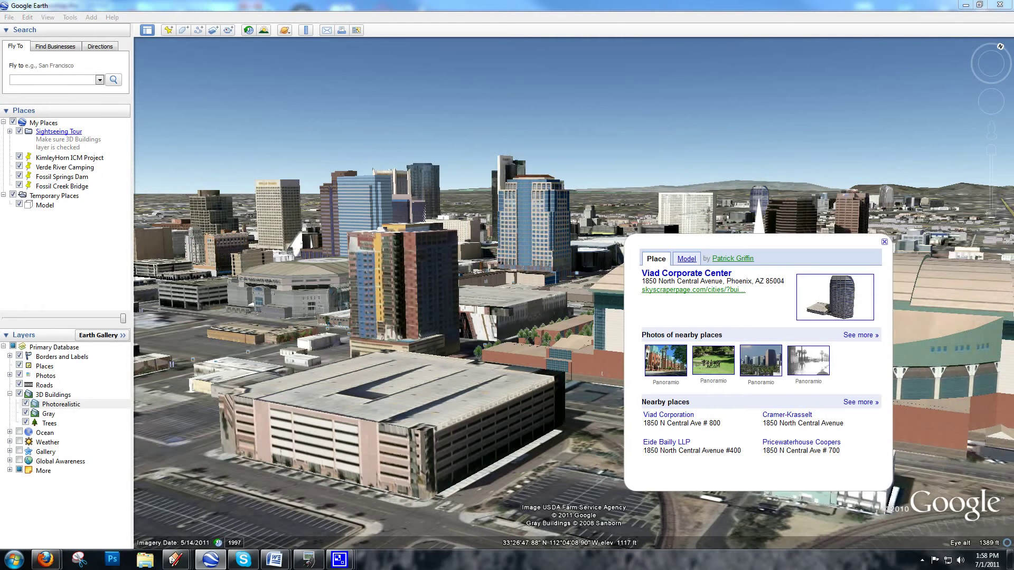
# Switch to the Viad Corporate Center model in SketchUp and examine the tower from several angles.
pyautogui.moveTo(175, 559)
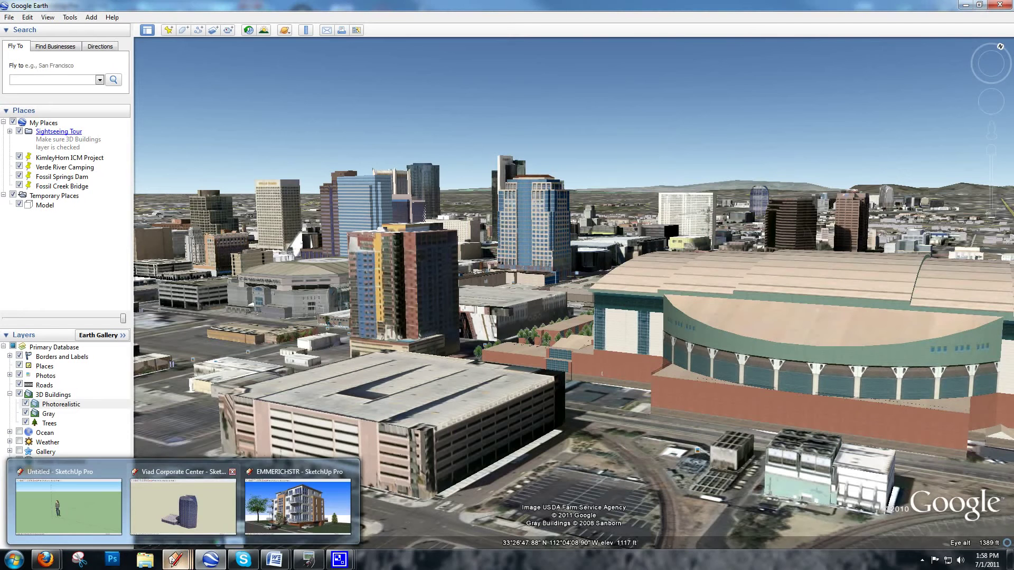
pyautogui.click(184, 504)
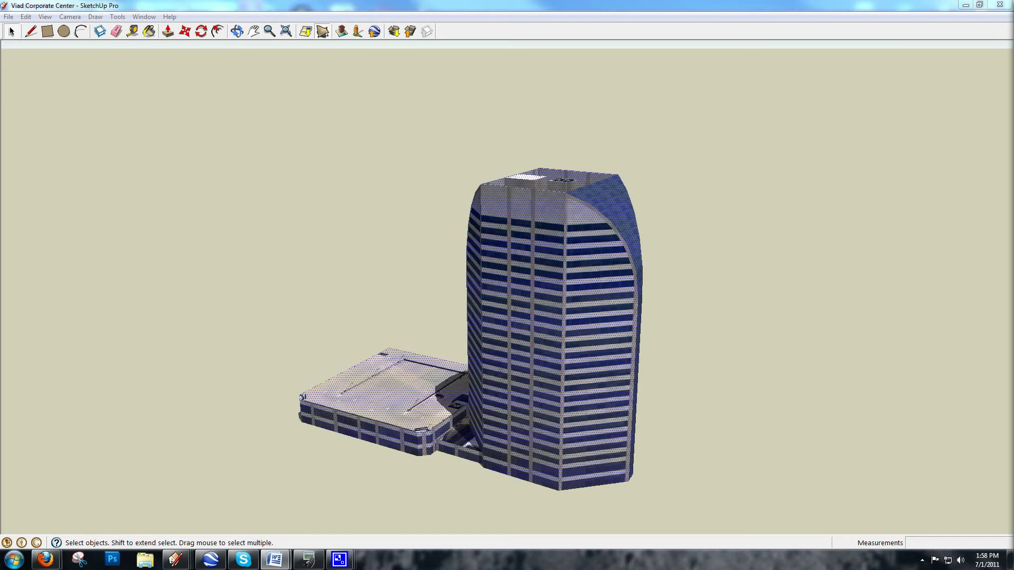
pyautogui.moveTo(591, 316)
pyautogui.mouseDown(button='middle')
pyautogui.moveTo(522, 267)
pyautogui.moveTo(417, 243)
pyautogui.mouseUp(button='middle')
pyautogui.moveTo(411, 206)
pyautogui.mouseDown(button='middle')
pyautogui.moveTo(369, 211)
pyautogui.moveTo(349, 264)
pyautogui.moveTo(375, 222)
pyautogui.moveTo(338, 218)
pyautogui.moveTo(372, 327)
pyautogui.moveTo(457, 290)
pyautogui.moveTo(454, 272)
pyautogui.moveTo(377, 264)
pyautogui.moveTo(384, 287)
pyautogui.moveTo(380, 254)
pyautogui.mouseUp(button='middle')
# Bring up the EMMERICHSTR SketchUp model and examine the apartment building's detailed geometry.
pyautogui.moveTo(175, 559)
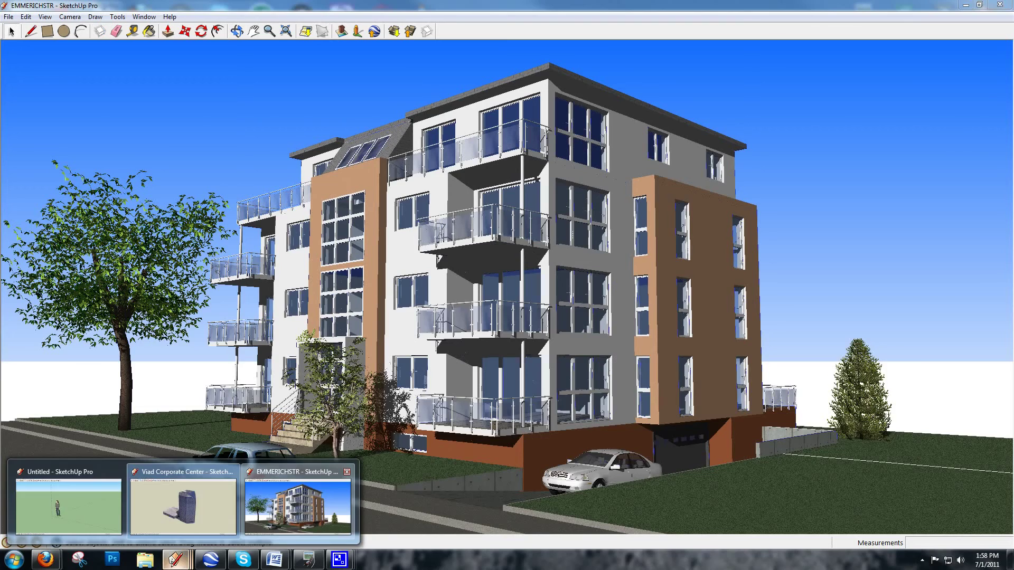
pyautogui.click(297, 502)
pyautogui.moveTo(370, 301)
pyautogui.mouseDown(button='middle')
pyautogui.moveTo(373, 318)
pyautogui.moveTo(444, 297)
pyautogui.moveTo(359, 296)
pyautogui.moveTo(353, 305)
pyautogui.moveTo(364, 311)
pyautogui.mouseUp(button='middle')
pyautogui.moveTo(650, 300); pyautogui.dragTo(660, 301, button='middle')
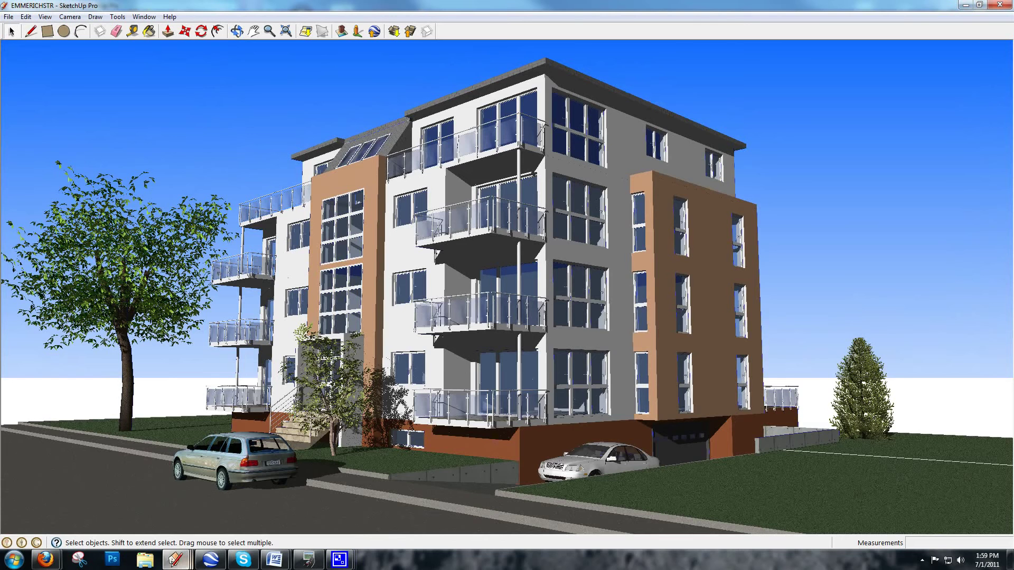
# Return to the Viad Corporate Center model and export it to the desktop as a 3DS file.
pyautogui.moveTo(176, 559)
pyautogui.click(179, 504)
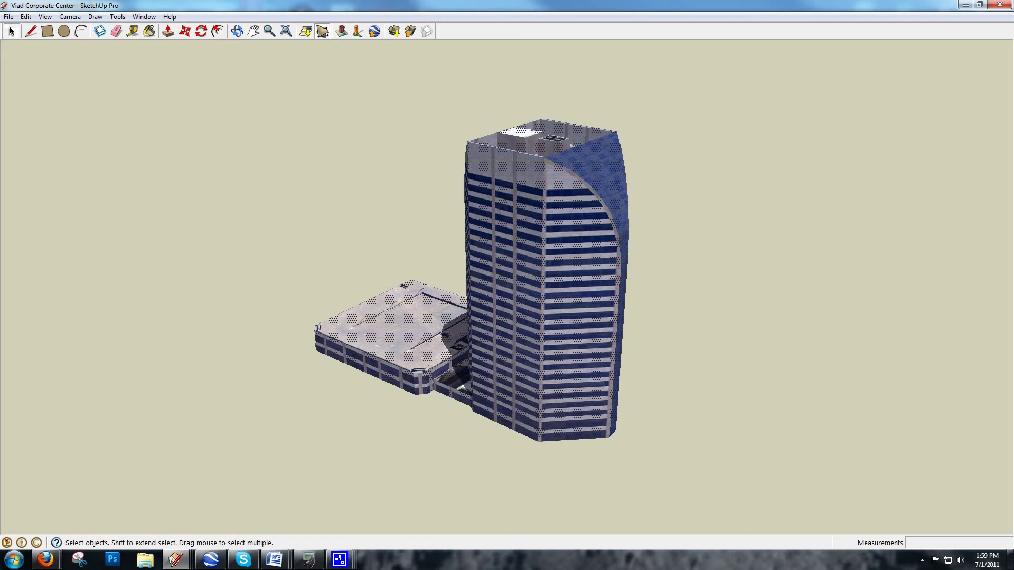
pyautogui.moveTo(528, 285)
pyautogui.mouseDown(button='middle')
pyautogui.moveTo(388, 311)
pyautogui.moveTo(520, 290)
pyautogui.moveTo(515, 282)
pyautogui.mouseUp(button='middle')
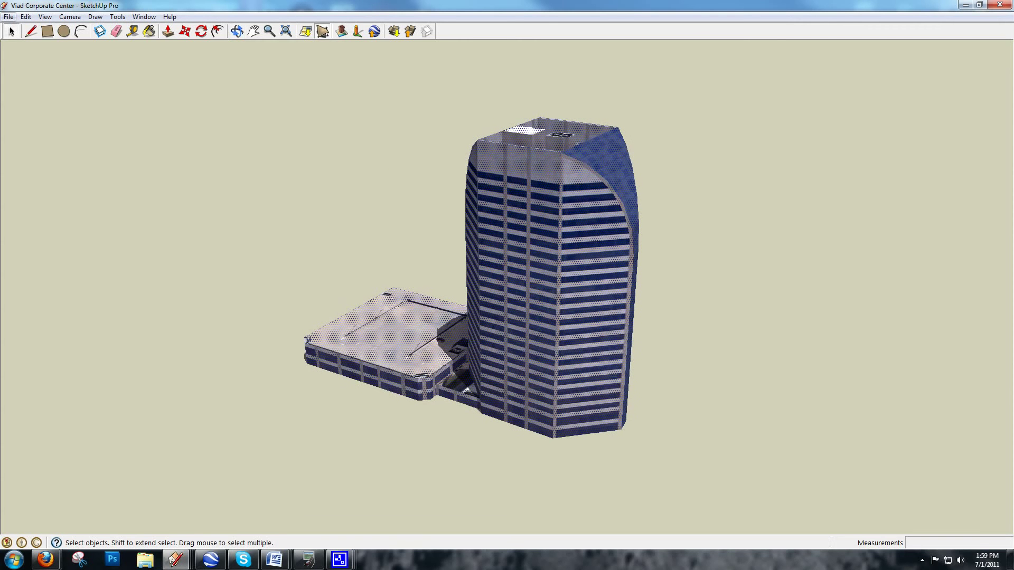
pyautogui.click(9, 17)
pyautogui.moveTo(32, 192)
pyautogui.click(175, 192)
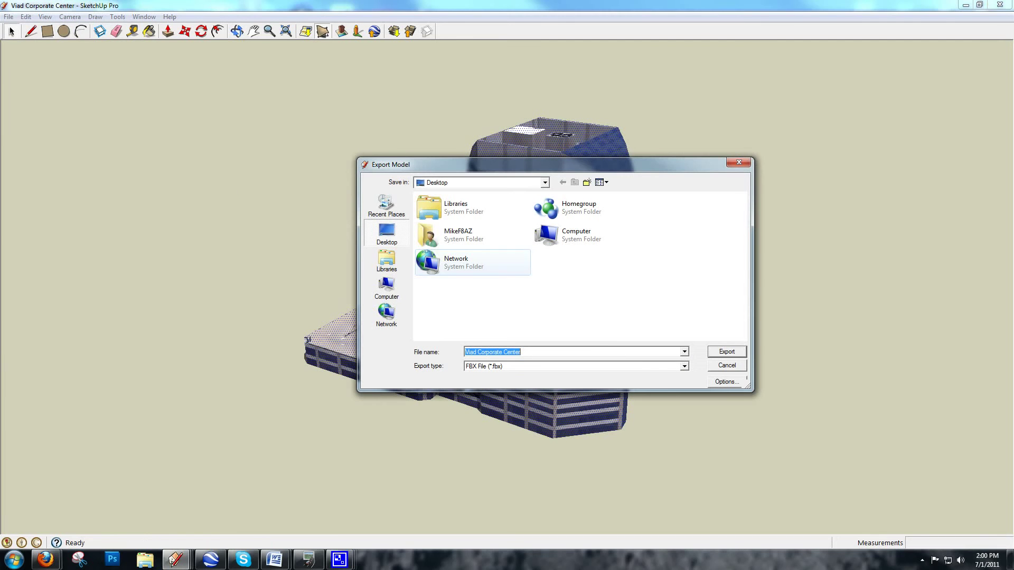
pyautogui.click(684, 365)
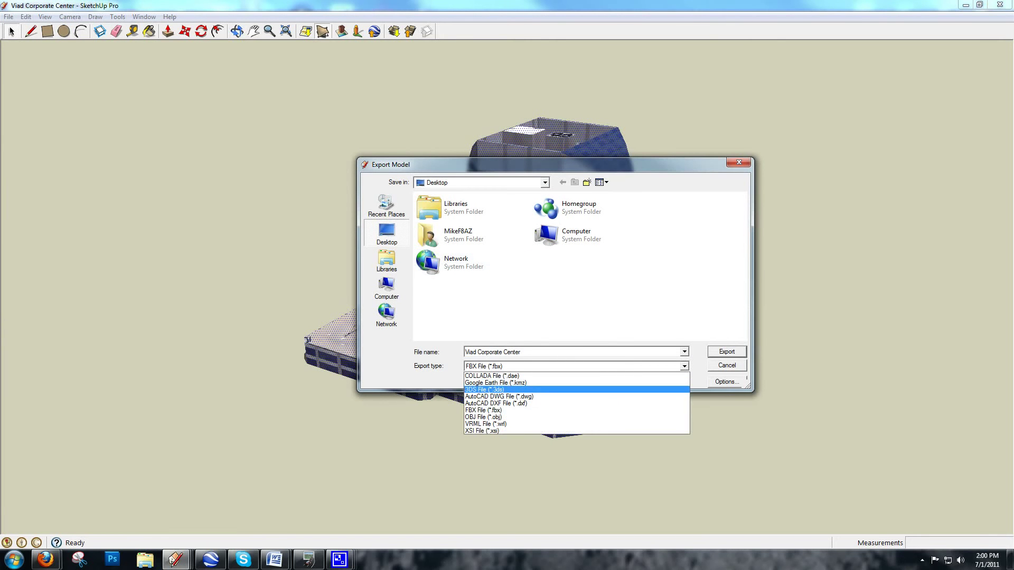
pyautogui.click(496, 390)
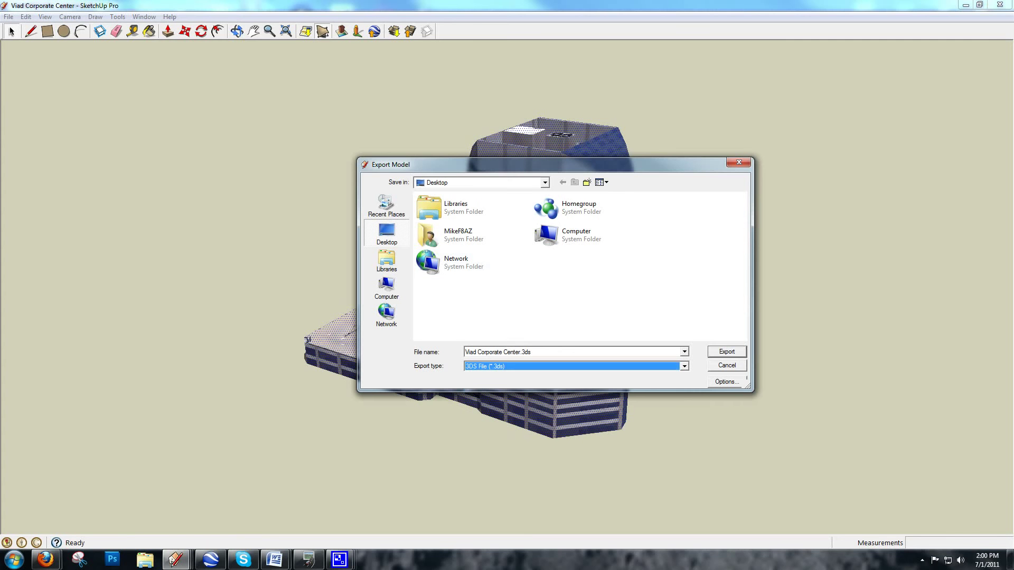
pyautogui.hotkey('shift', 'Tab')
pyautogui.press('Return')
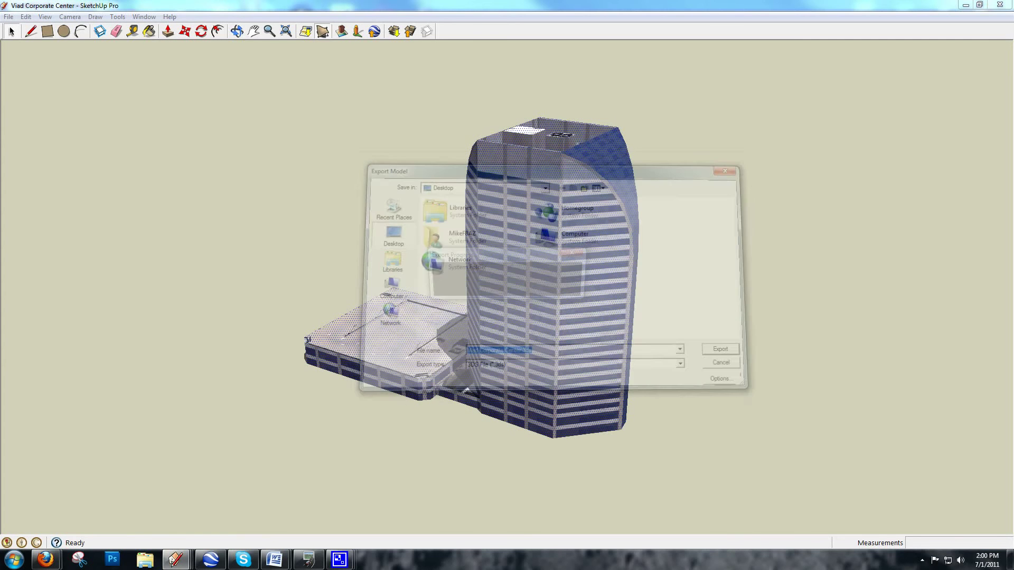
pyautogui.press('Return')
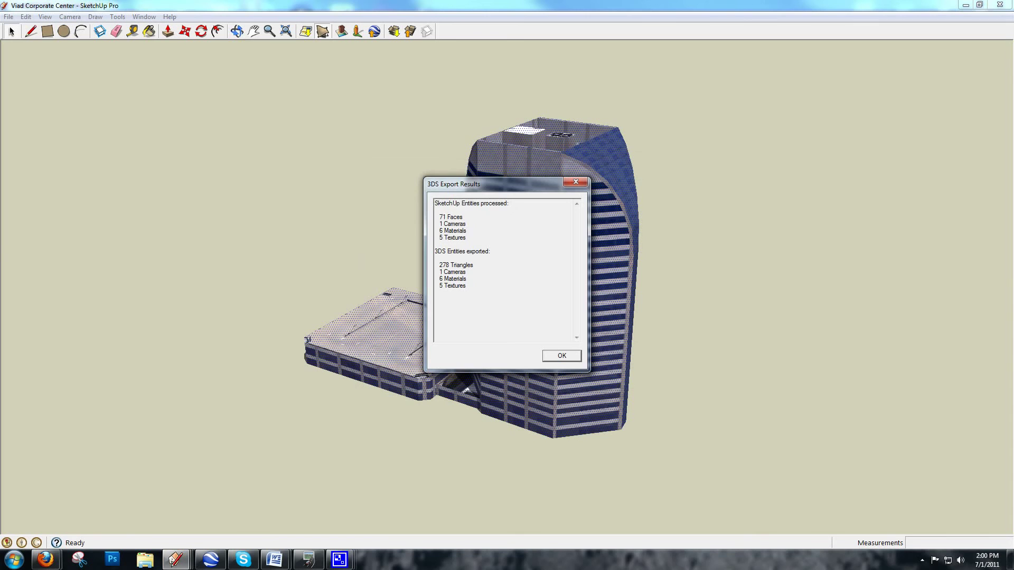
# Review the entity and texture entries in the 3DS export results and locate the exported Viad_Corporate_Center.3ds file on the desktop.
pyautogui.moveTo(470, 289); pyautogui.dragTo(439, 217)
pyautogui.click(491, 272)
pyautogui.moveTo(439, 237); pyautogui.dragTo(467, 238)
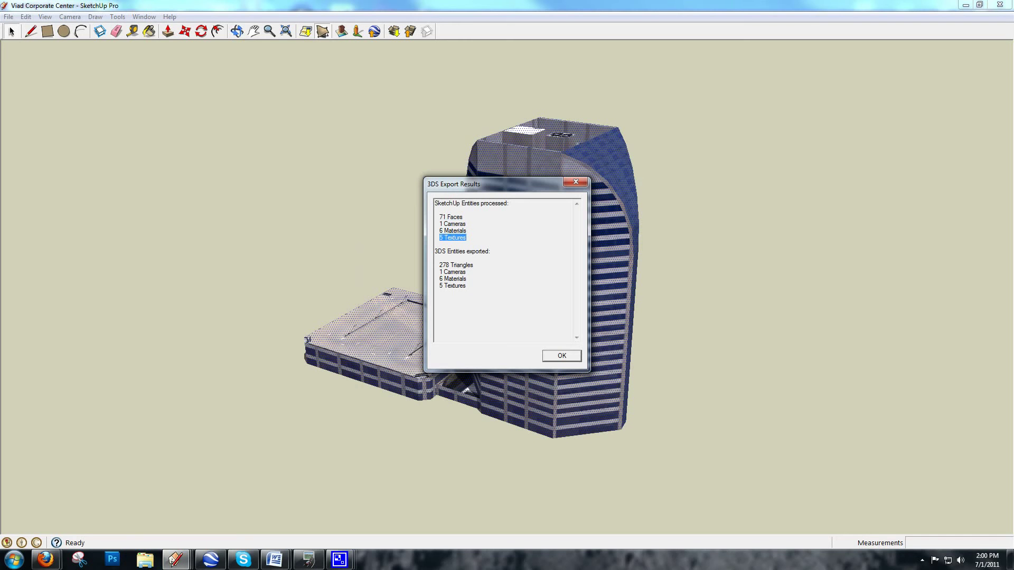
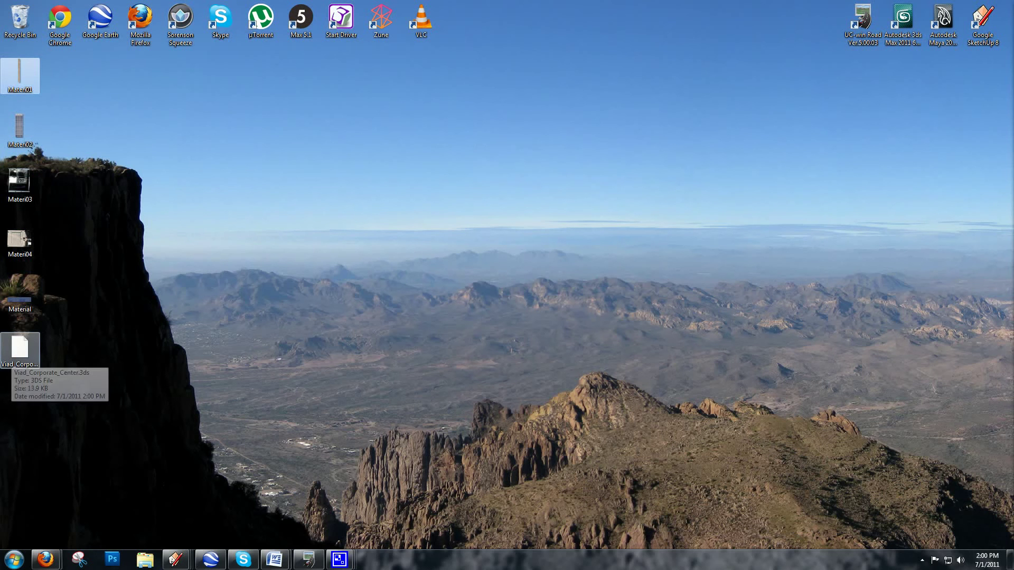
pyautogui.click(19, 349)
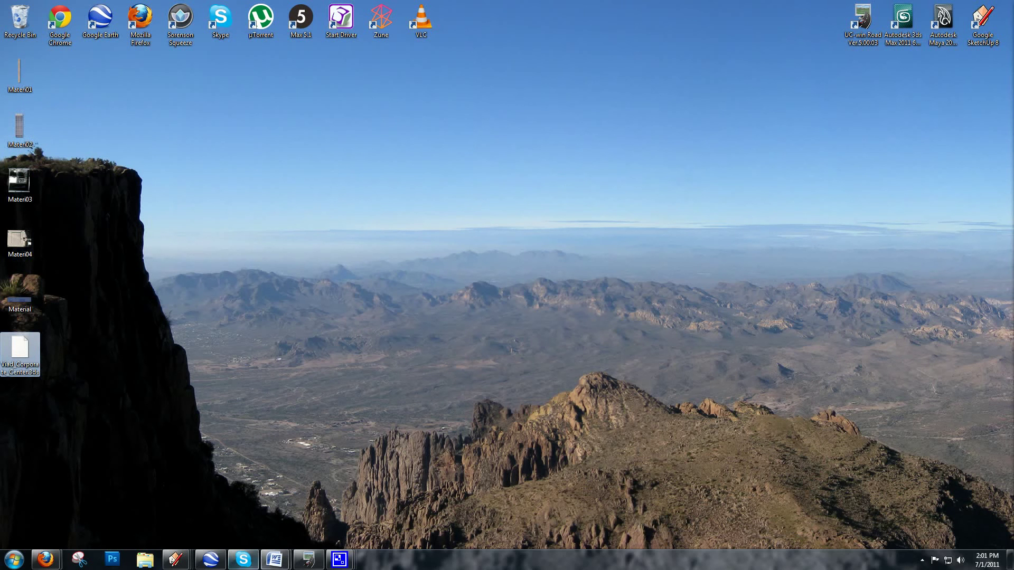
# Switch to UC-win/Road and load Viad_Corporate_Center.3ds from the desktop into the Model Editor.
pyautogui.click(309, 559)
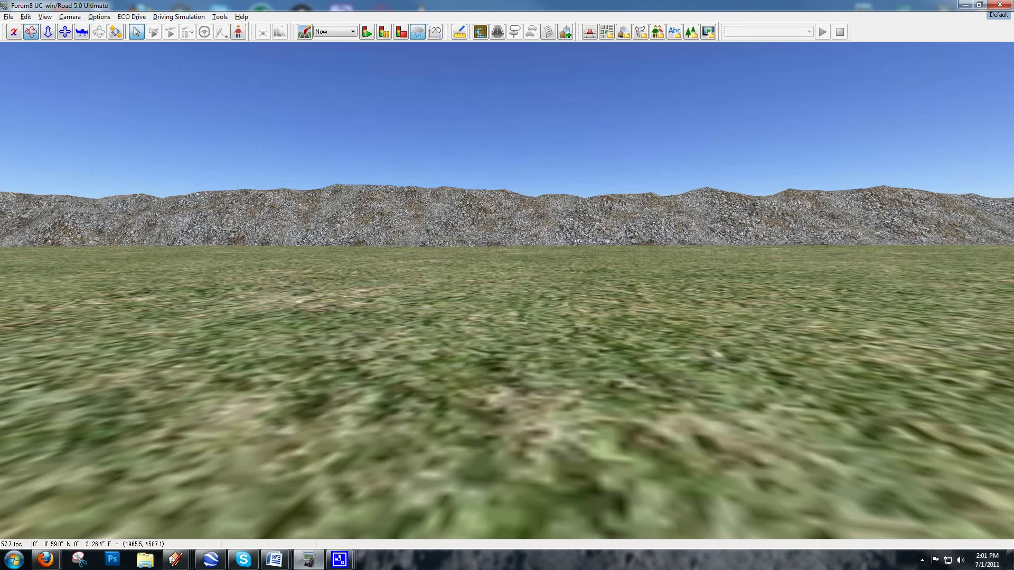
pyautogui.click(8, 17)
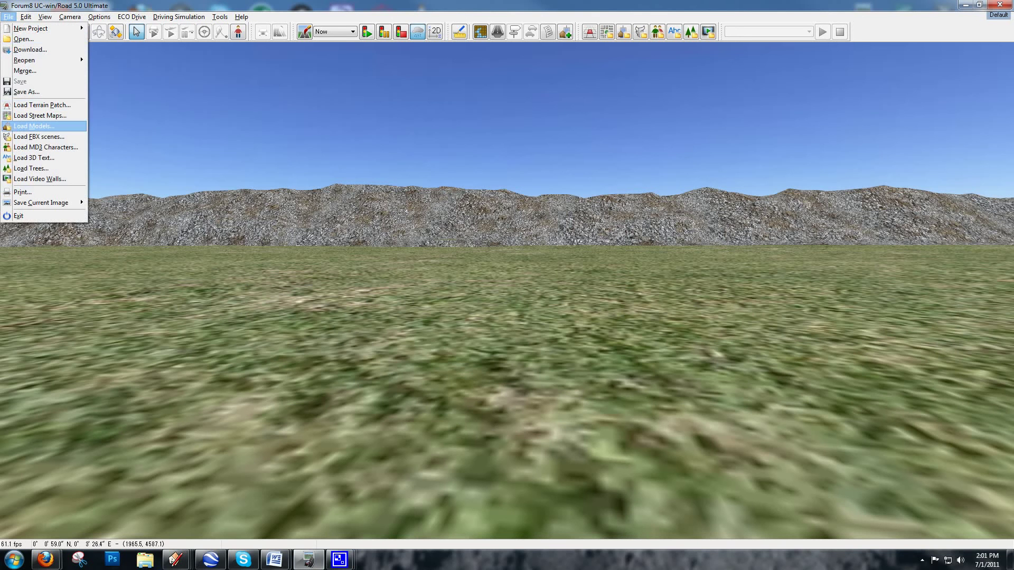
pyautogui.click(34, 126)
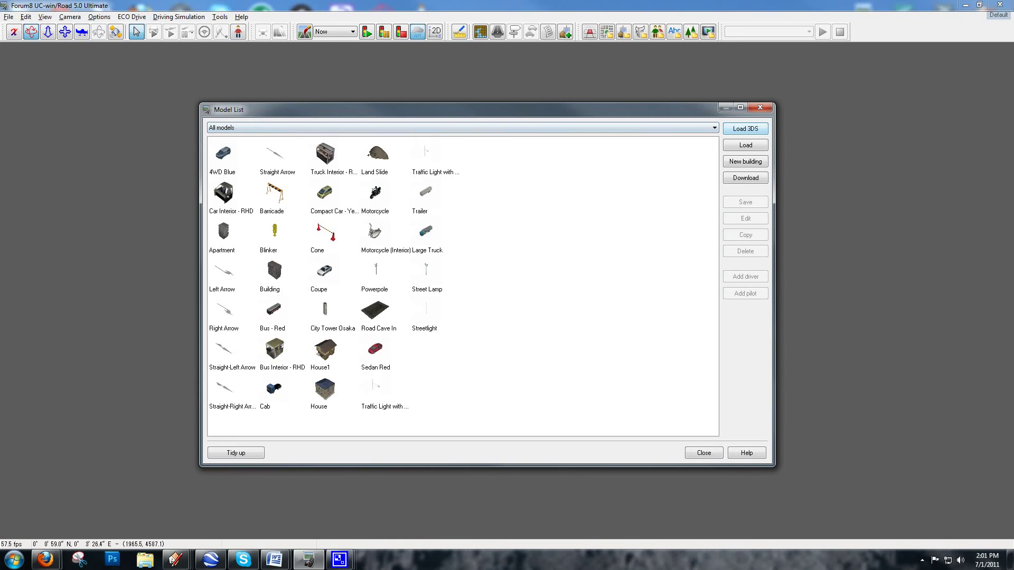
pyautogui.click(745, 128)
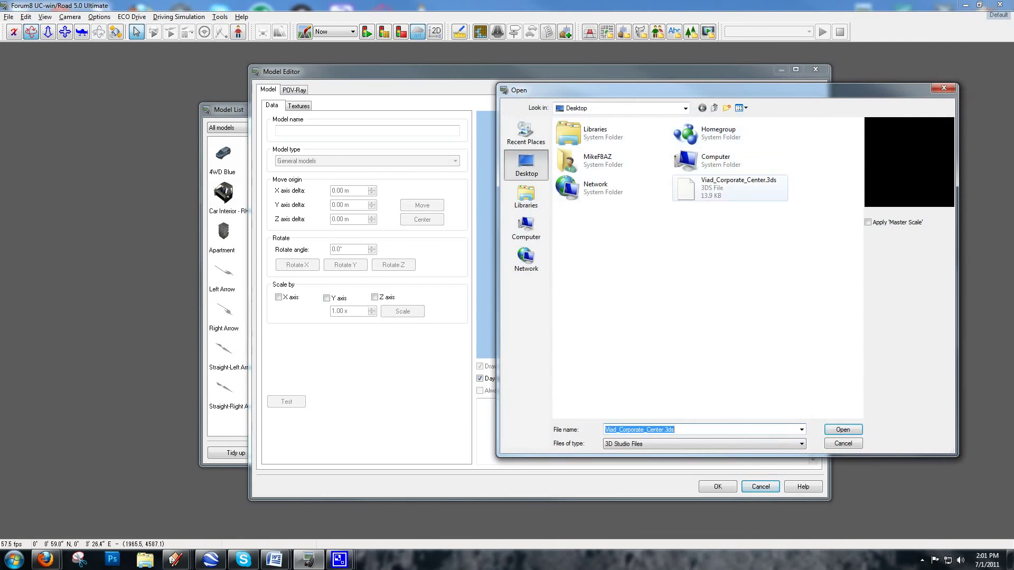
pyautogui.click(736, 188)
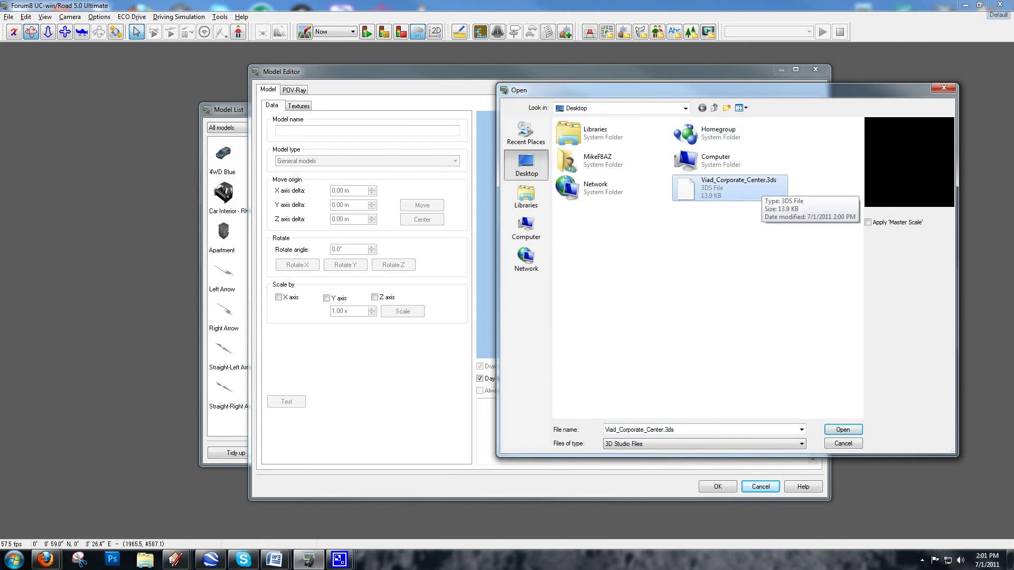
pyautogui.click(842, 429)
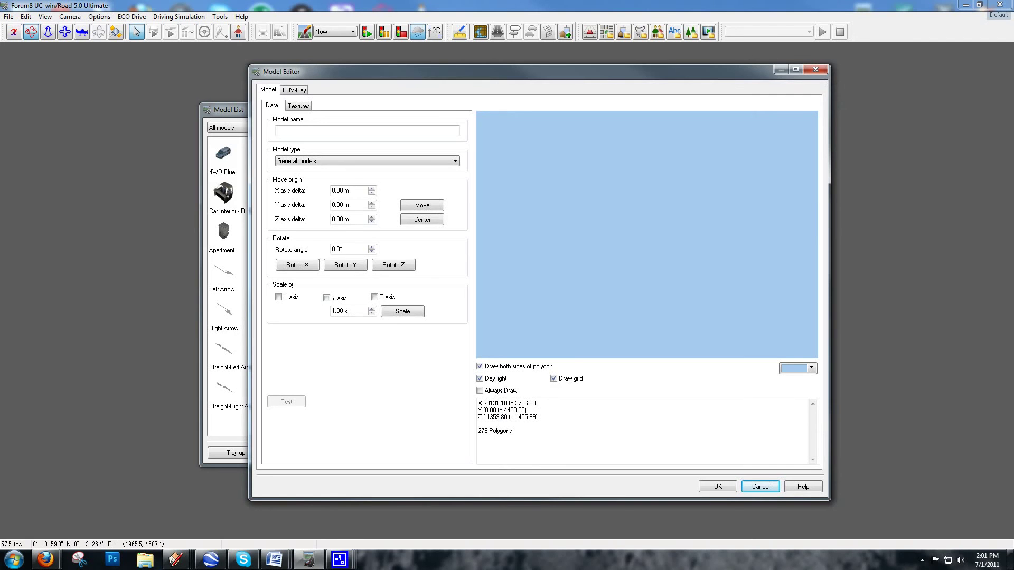
# Enlarge the Model Editor, scale the building by 0.2 on the X, Y and Z axes, and inspect it from the other side.
pyautogui.click(795, 69)
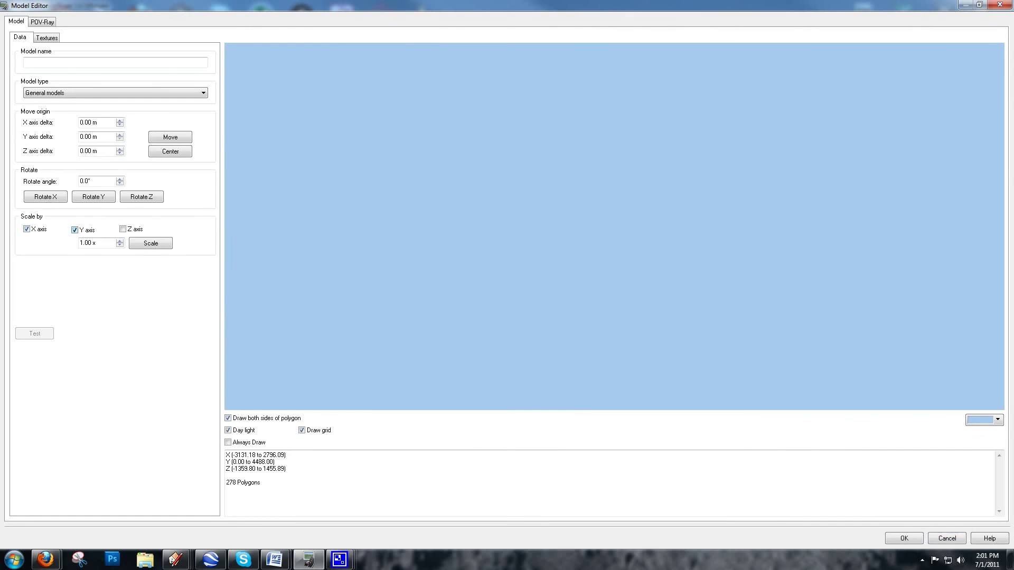
pyautogui.click(123, 229)
pyautogui.moveTo(107, 243); pyautogui.dragTo(79, 243)
pyautogui.write('.2')
pyautogui.click(150, 243)
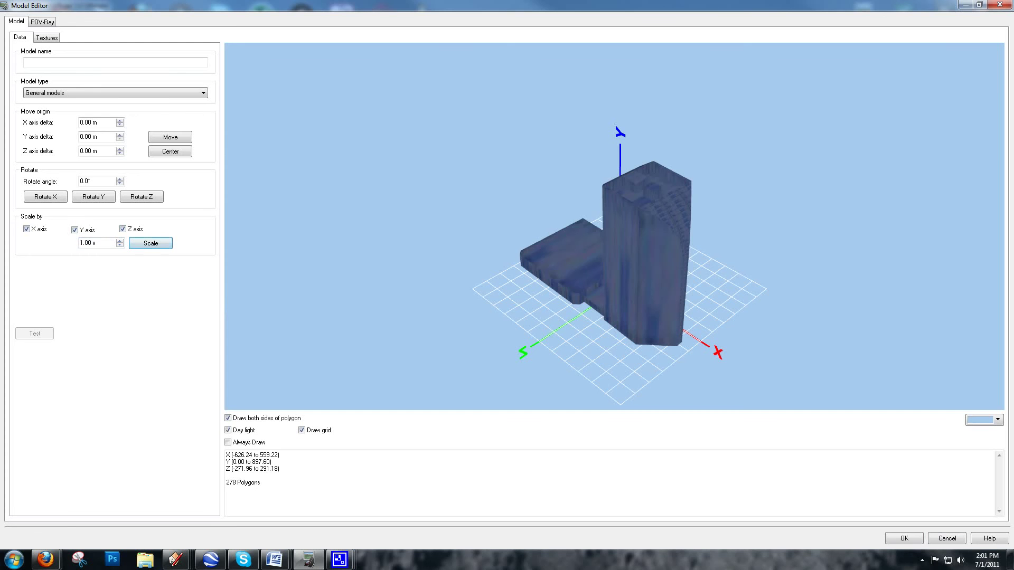
pyautogui.moveTo(581, 253); pyautogui.dragTo(667, 254)
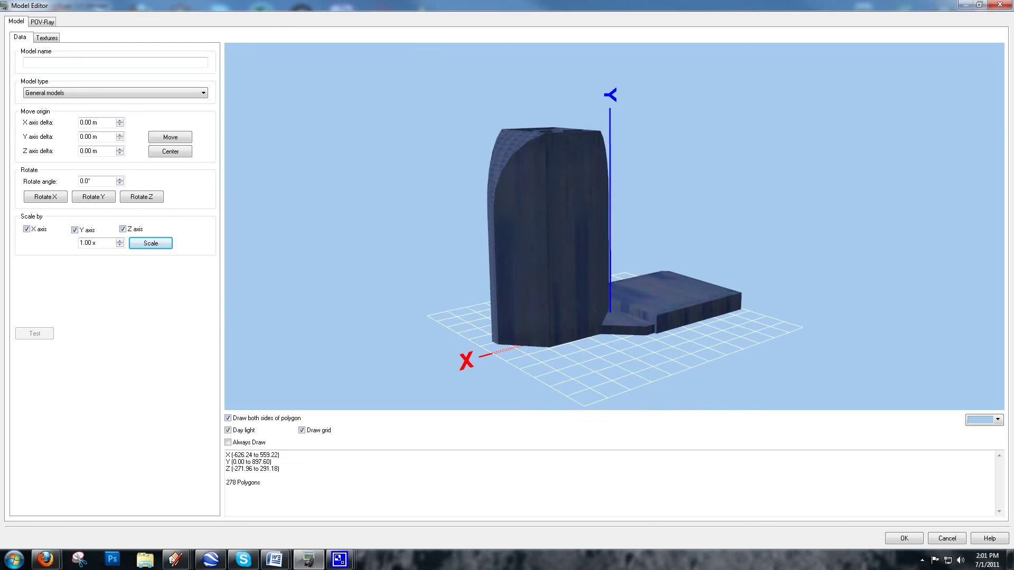
# Discard the loaded 3DS building and close the model list to return to the terrain scene.
pyautogui.click(946, 538)
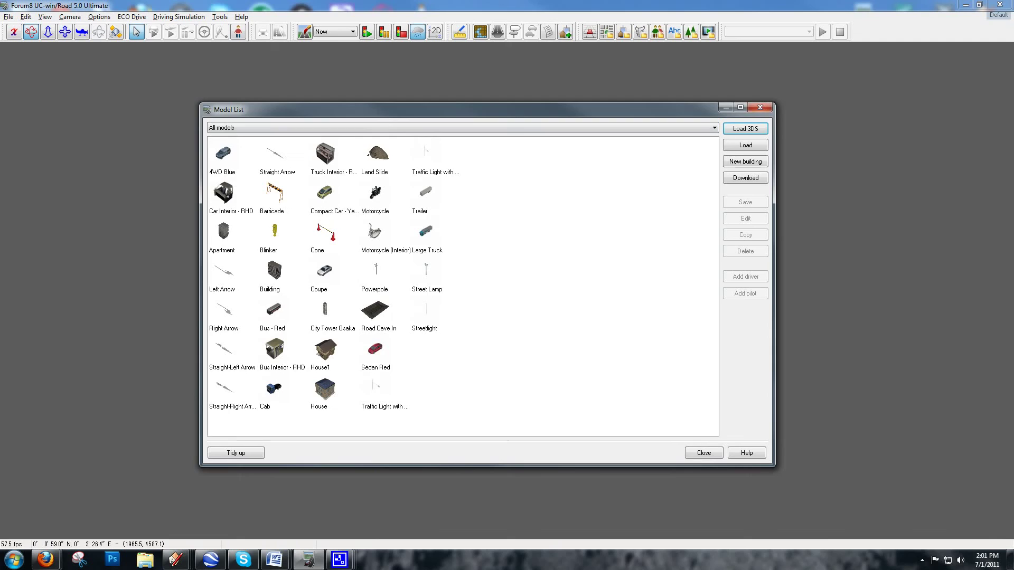
pyautogui.click(759, 107)
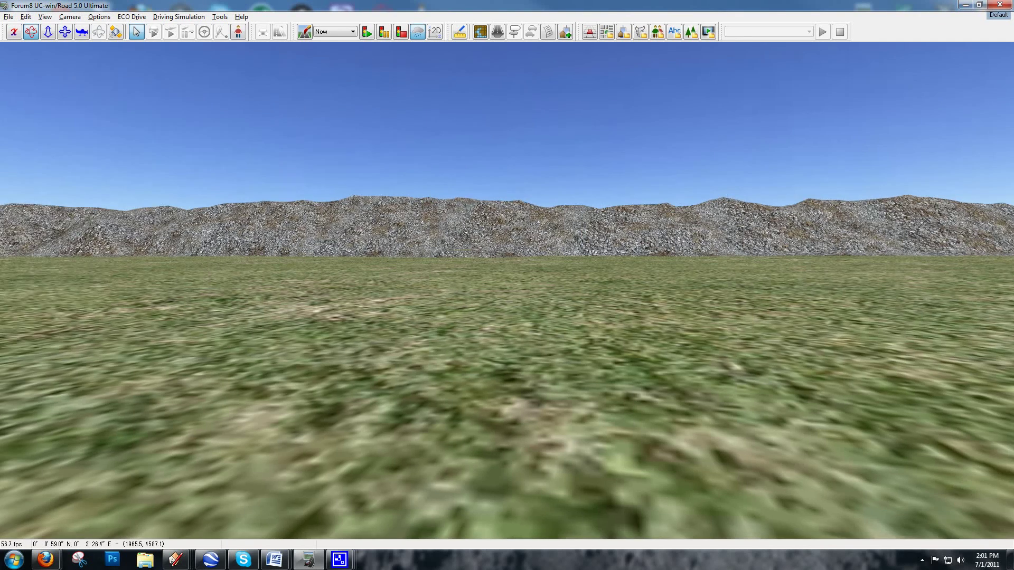
pyautogui.moveTo(507, 295); pyautogui.dragTo(676, 277)
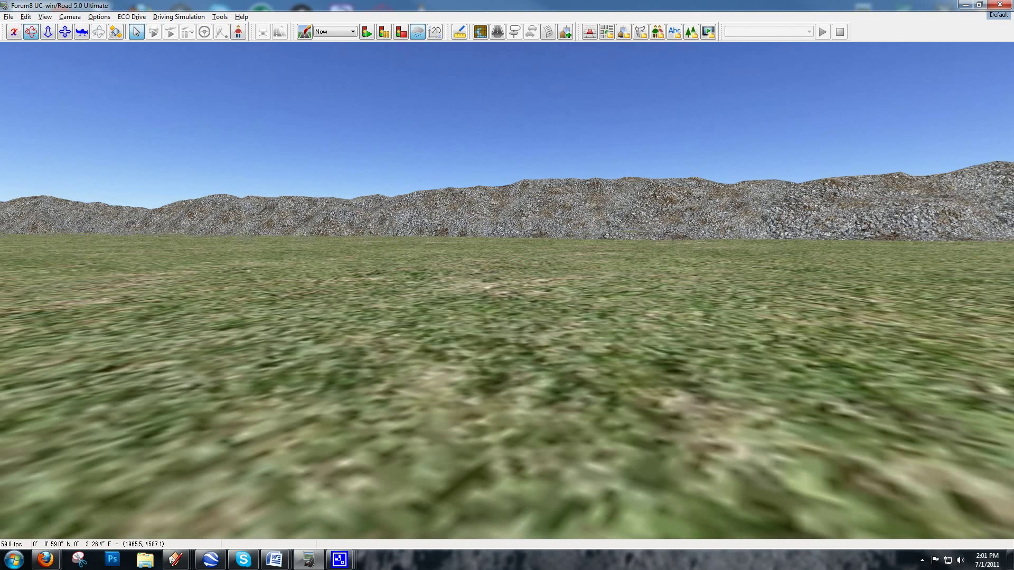
# Open the Viad Corporate Center building from the loaded FBX scenes in the FBX scene editor.
pyautogui.click(8, 17)
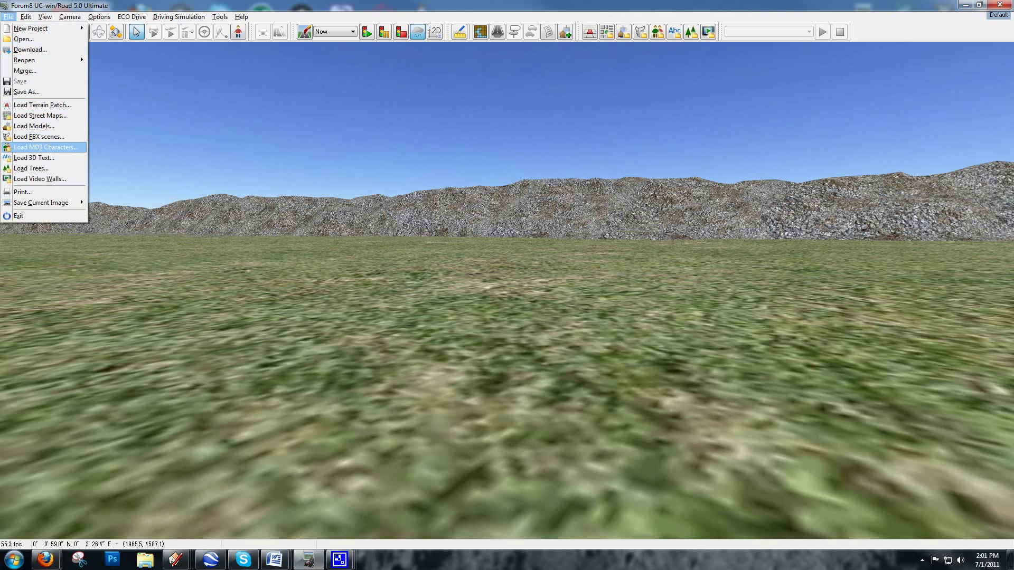
pyautogui.press('Down')
pyautogui.press('Up')
pyautogui.press('Up')
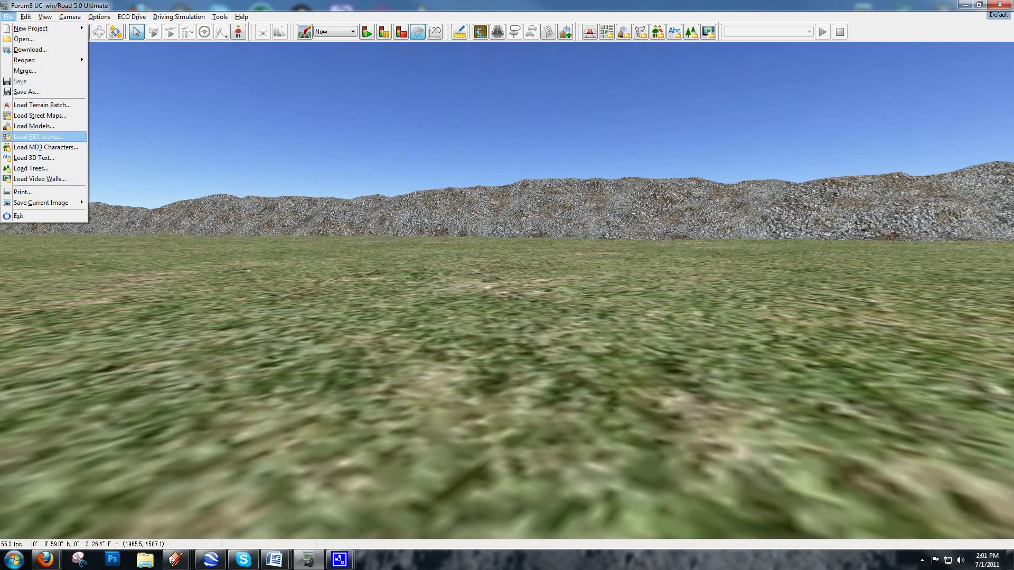
pyautogui.press('Return')
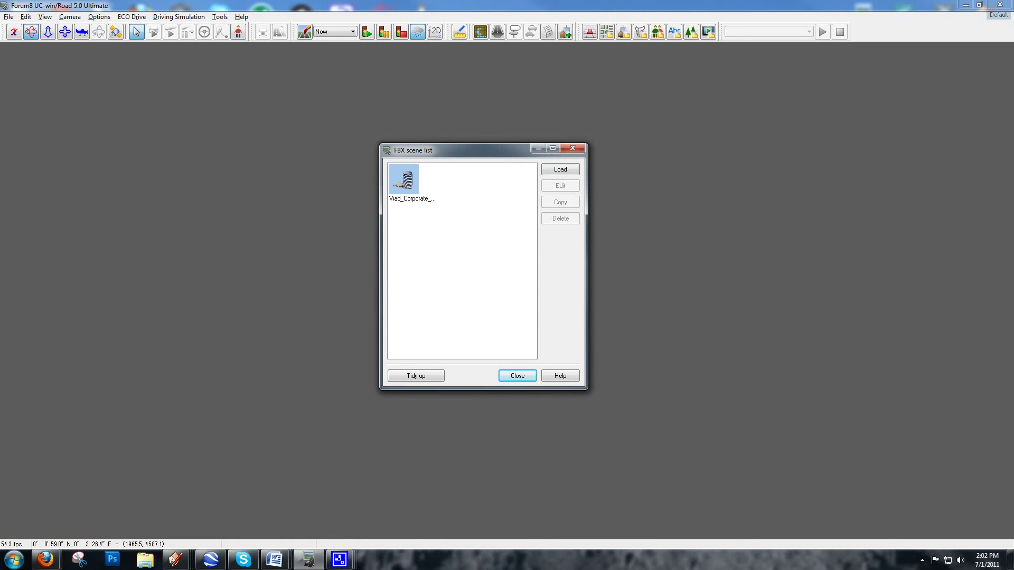
pyautogui.click(407, 181)
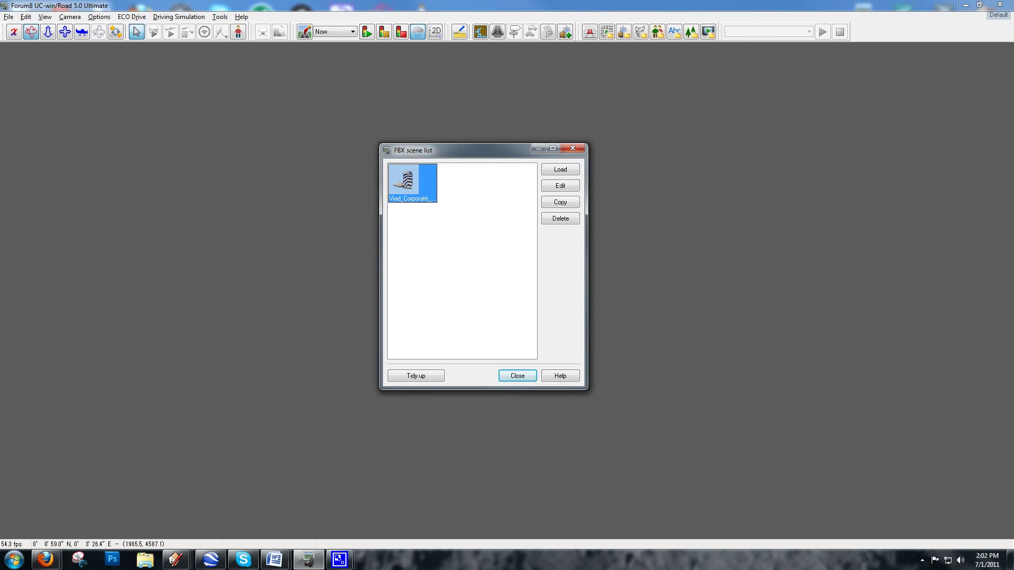
pyautogui.click(560, 185)
# Inspect the FBX building in the scene editor, accept it, and close the FBX scene list.
pyautogui.moveTo(560, 232); pyautogui.dragTo(555, 254)
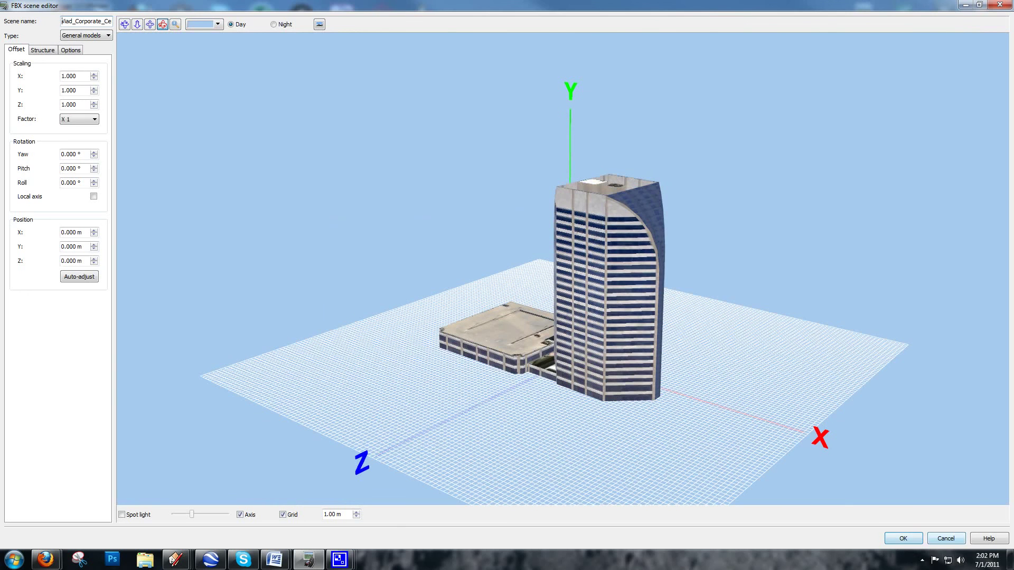
pyautogui.click(903, 538)
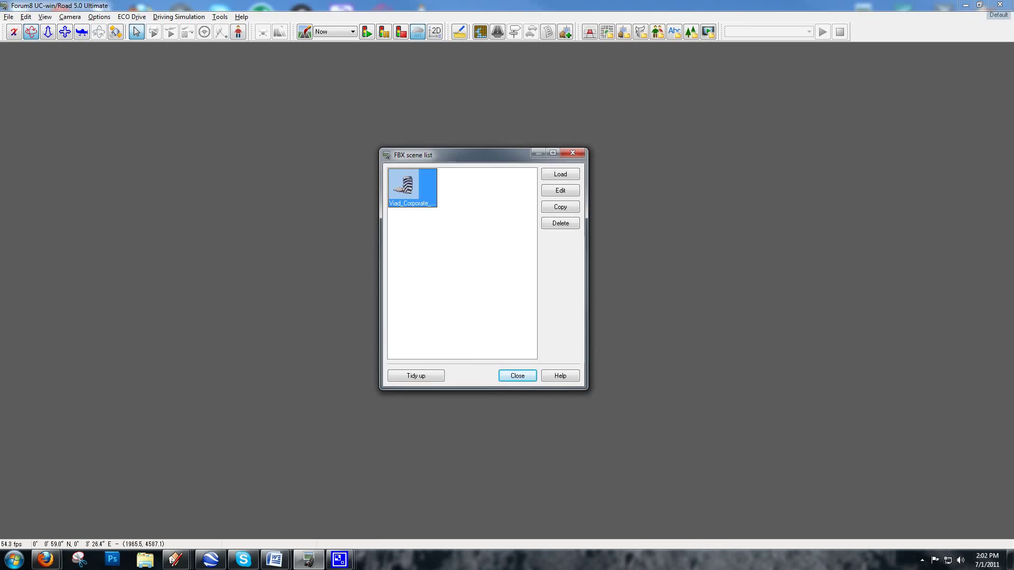
pyautogui.click(517, 376)
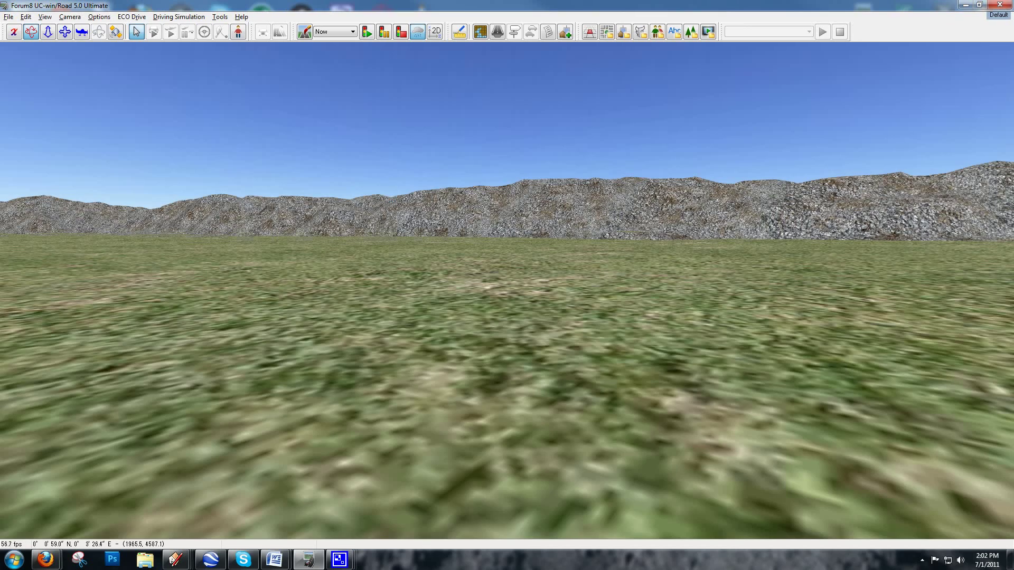
# Place the Viad Corporate FBX scene on the open grass in front of the rocky hills with the Detail Tool.
pyautogui.press('Left')
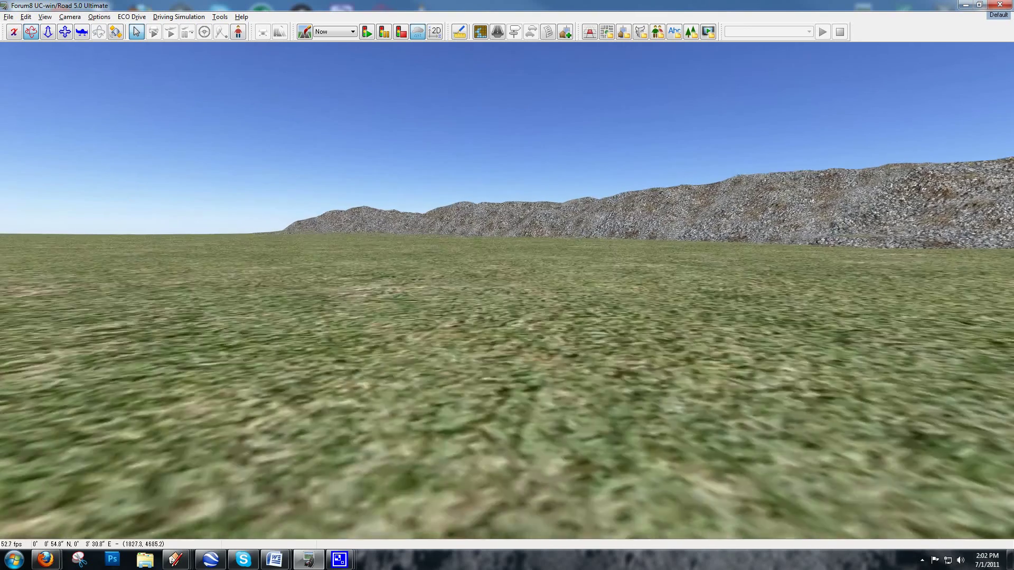
pyautogui.press('Right')
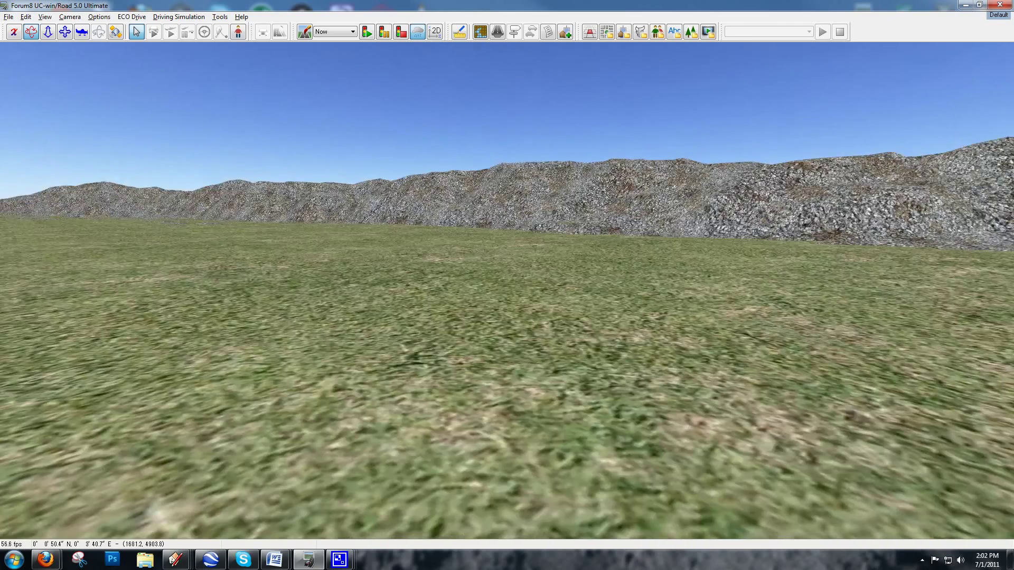
pyautogui.press('Up')
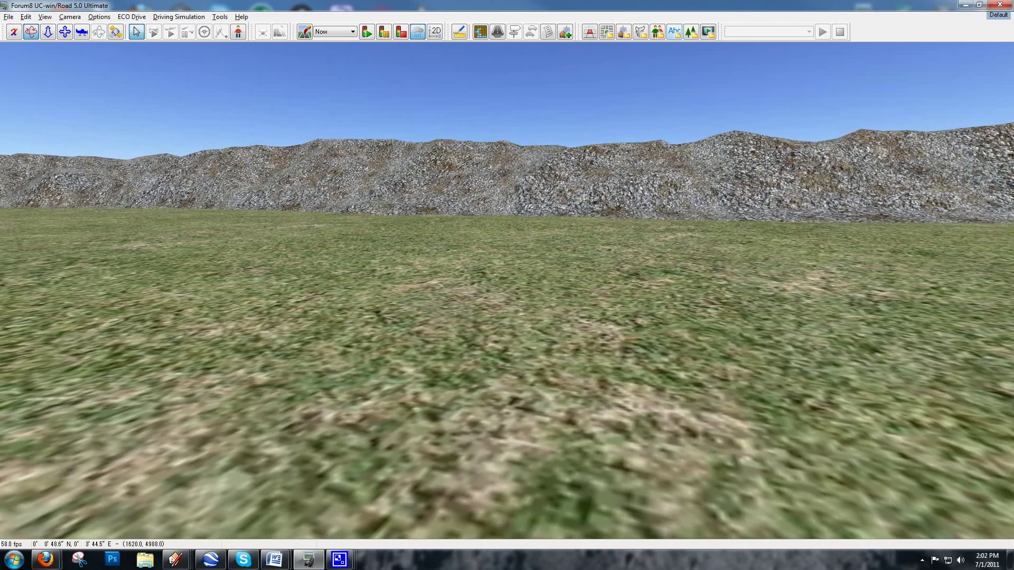
pyautogui.click(564, 31)
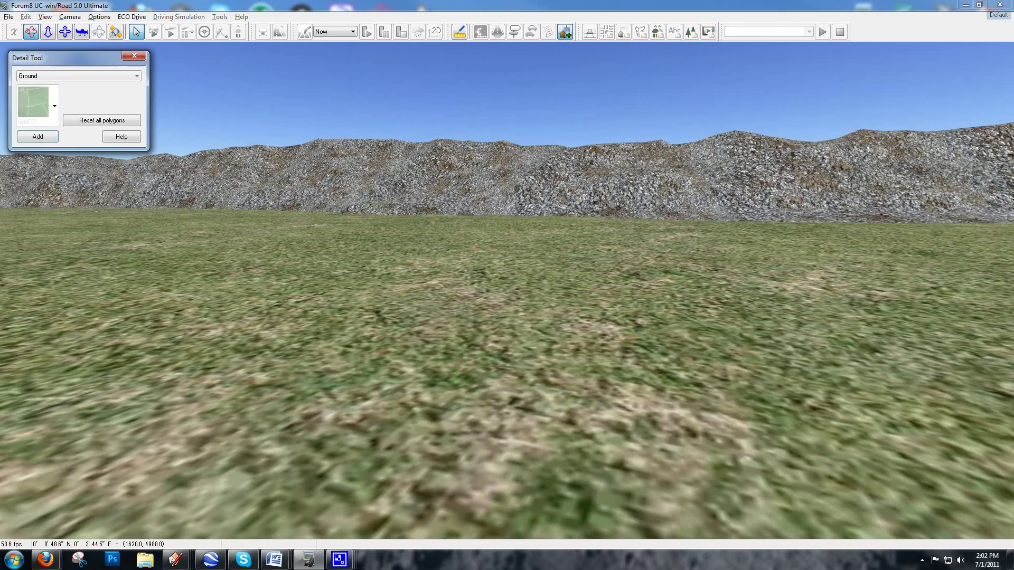
pyautogui.click(79, 76)
pyautogui.click(45, 117)
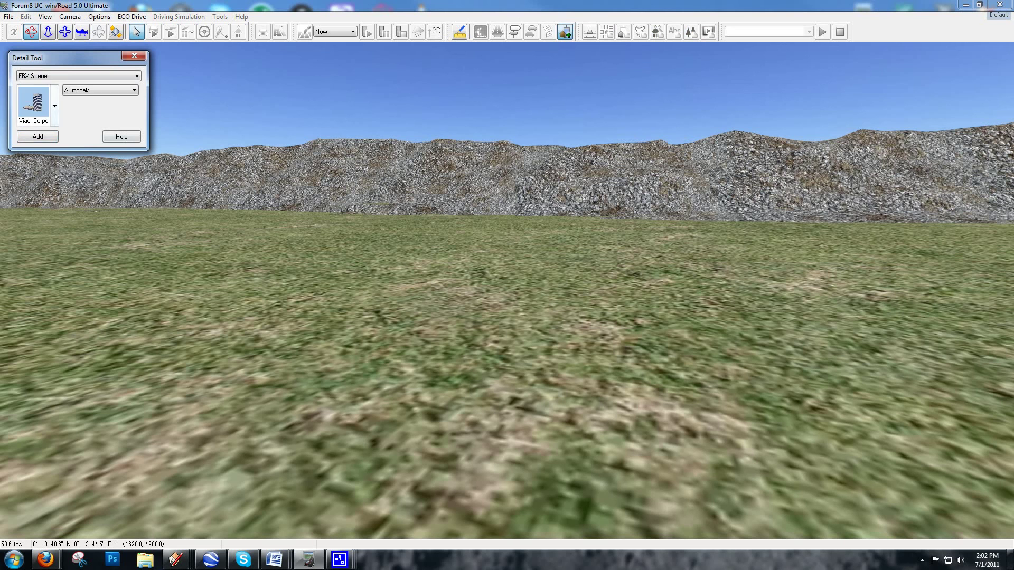
pyautogui.moveTo(63, 58); pyautogui.dragTo(123, 77)
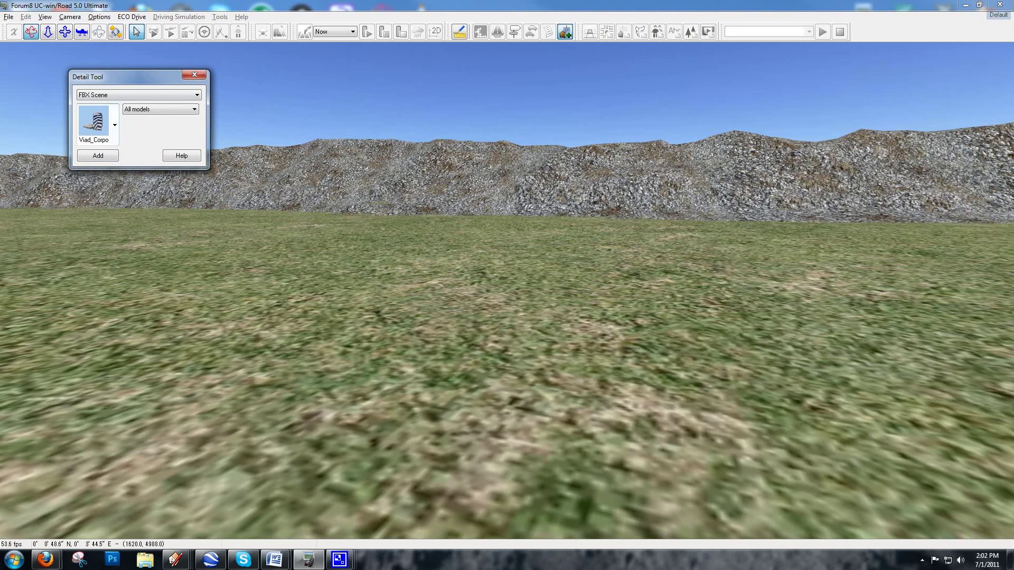
pyautogui.click(499, 375)
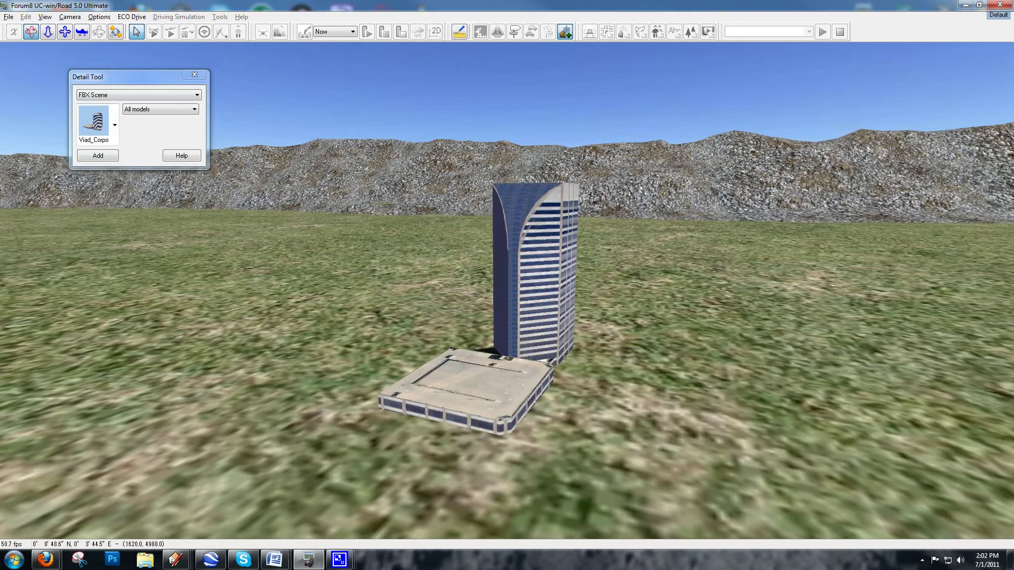
# Examine the placed building from another side and from near ground level, and close the Detail Tool.
pyautogui.press('Right')
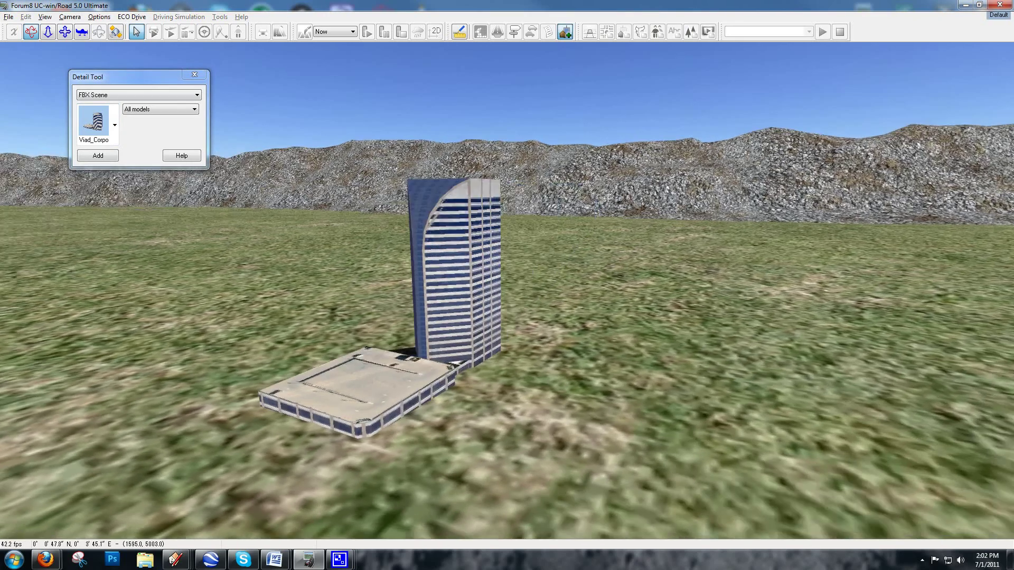
pyautogui.press('Up')
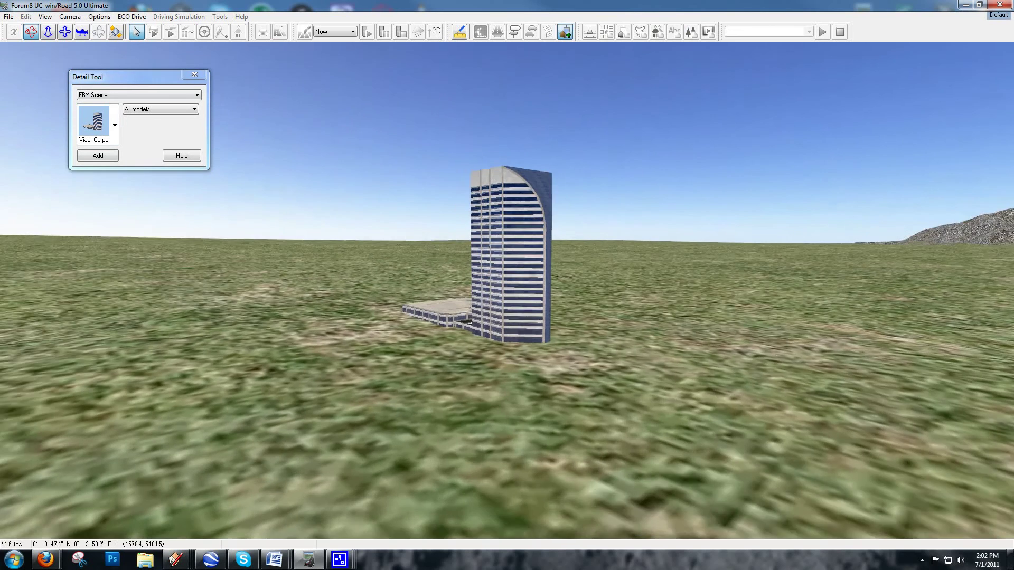
pyautogui.press('Down')
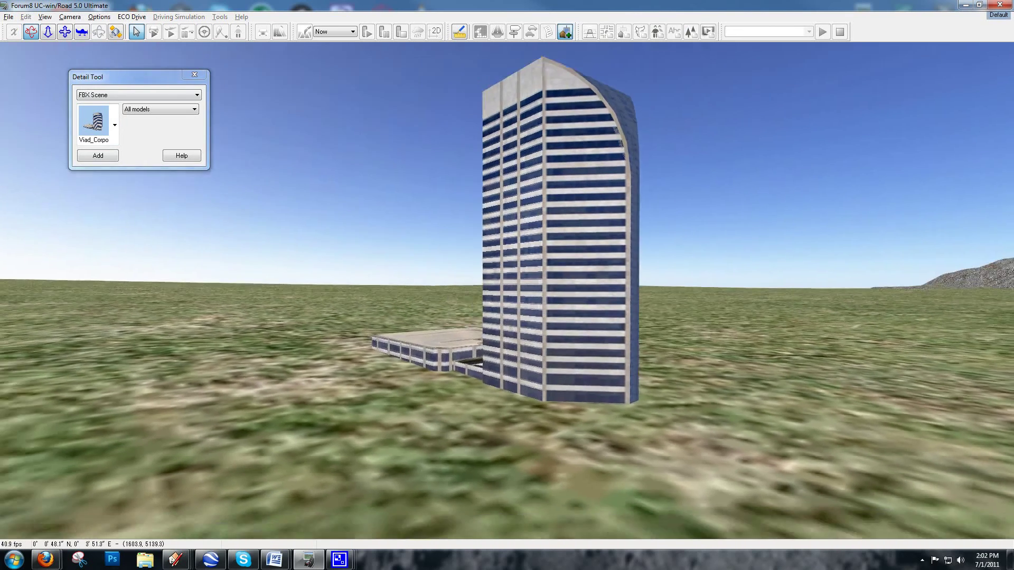
pyautogui.press('Down')
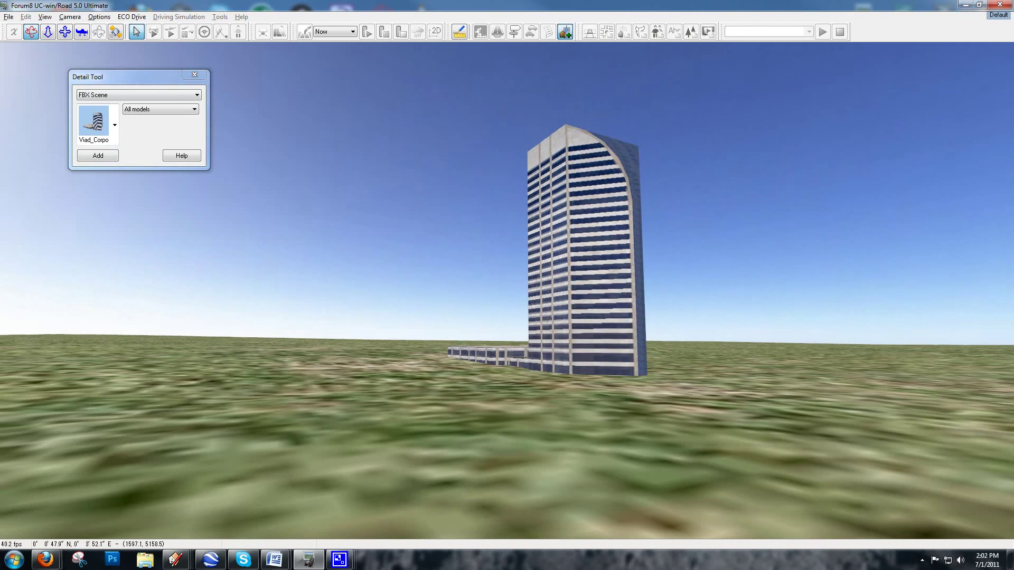
pyautogui.click(194, 74)
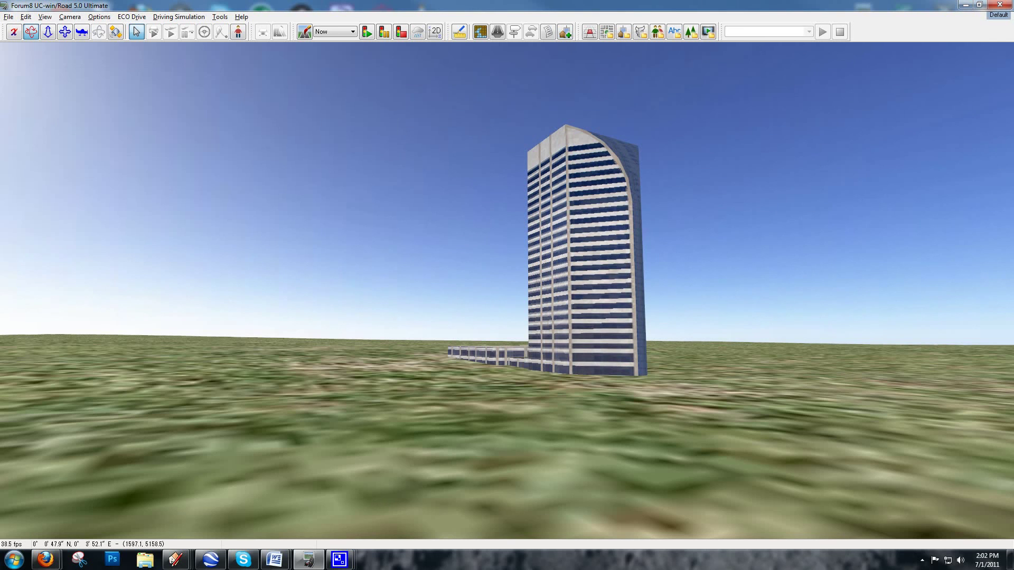